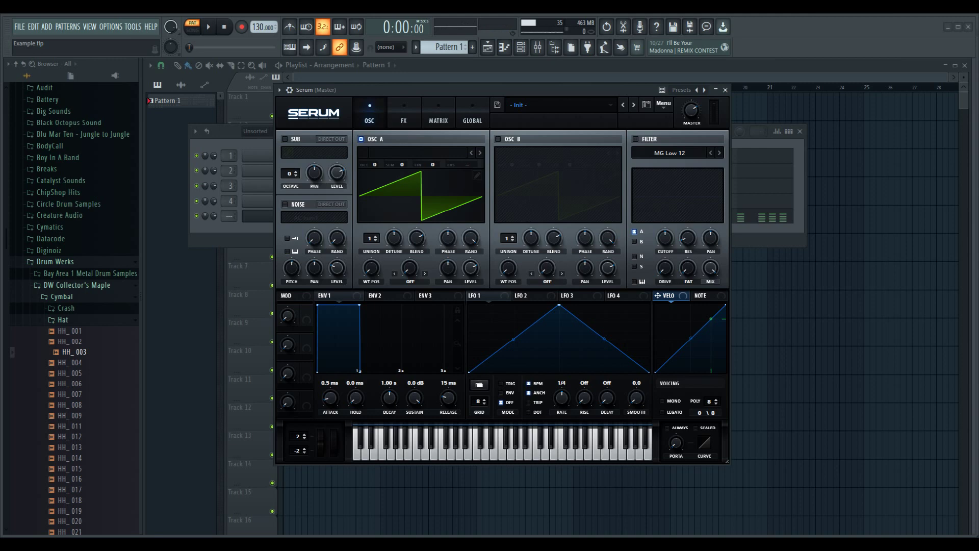
# - Turn on oscillator B in the Serum patch
pyautogui.click(498, 139)
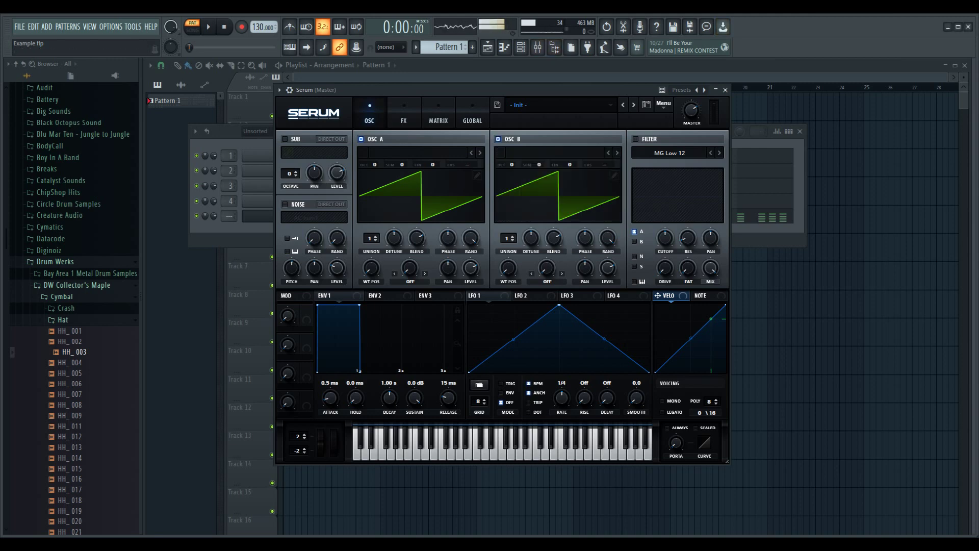
# - Examine the Serum channel's chord pattern in the piano roll through its last bar, then close the piano roll
pyautogui.press('F6')
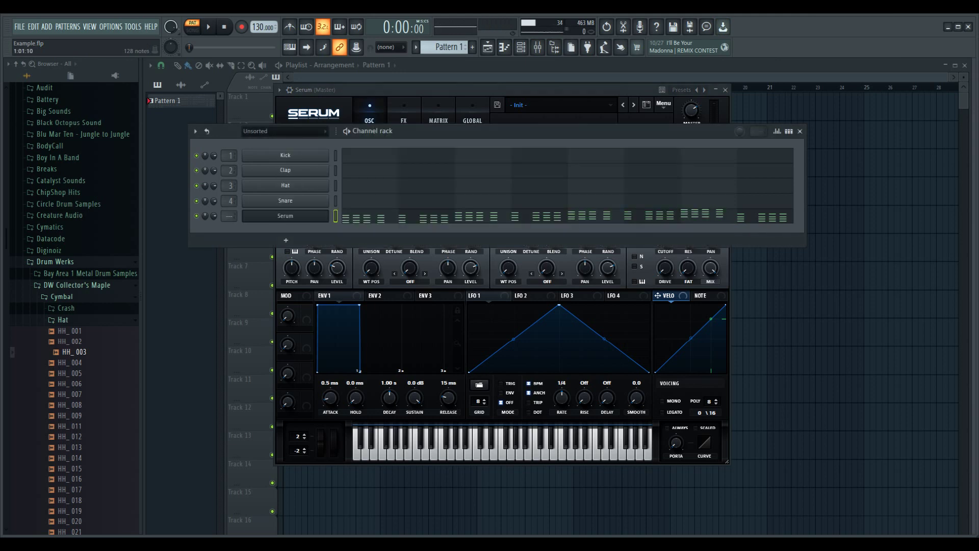
pyautogui.press('F7')
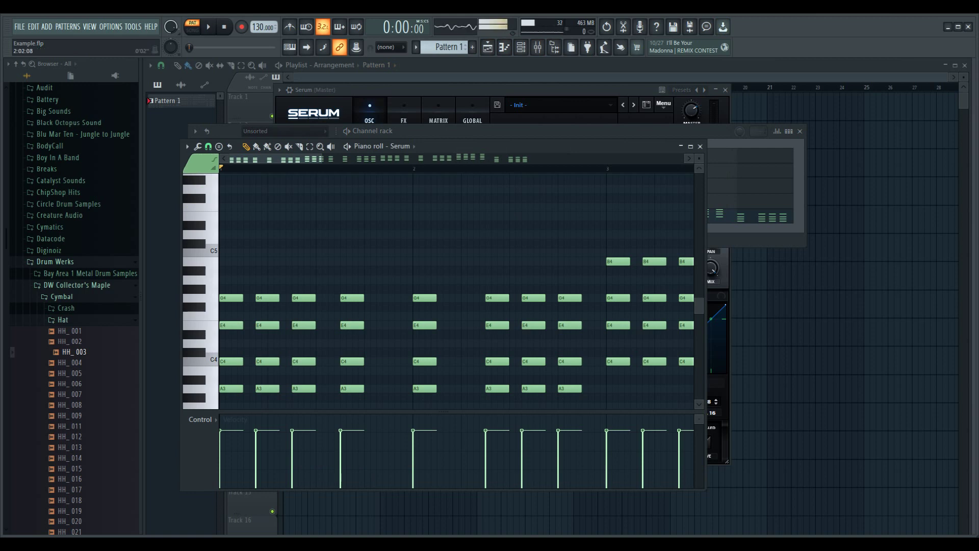
pyautogui.hscroll(1, 456, 320)
pyautogui.hscroll(5, 456, 320)
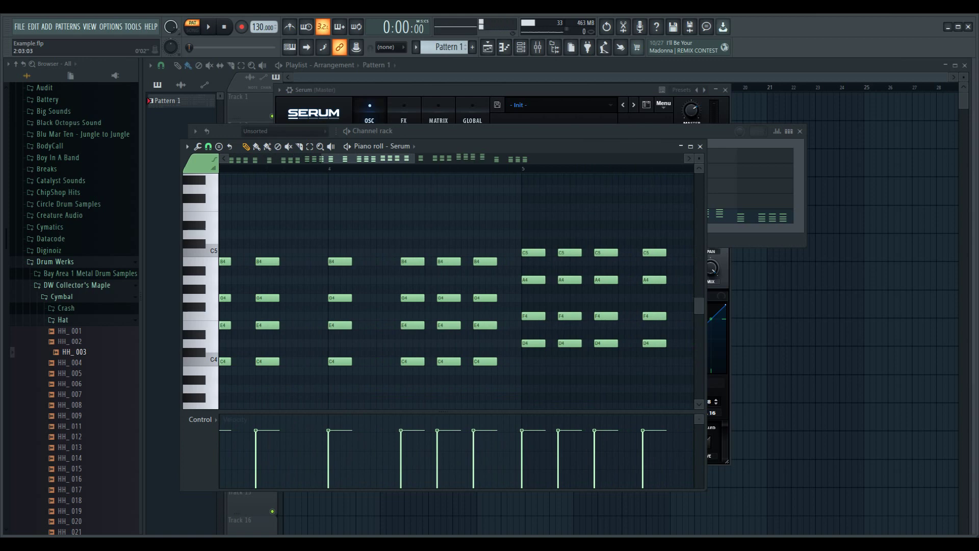
pyautogui.hscroll(7, 456, 321)
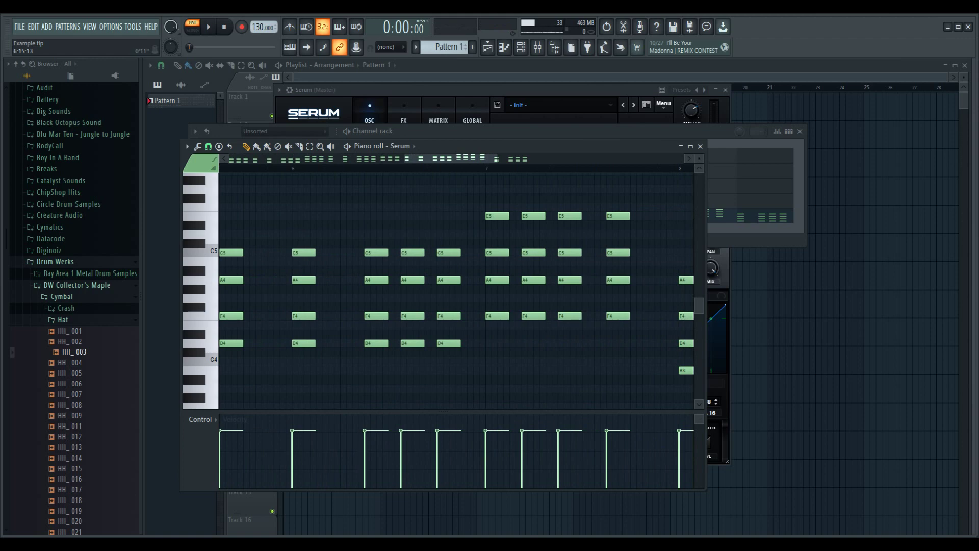
pyautogui.hscroll(5, 456, 320)
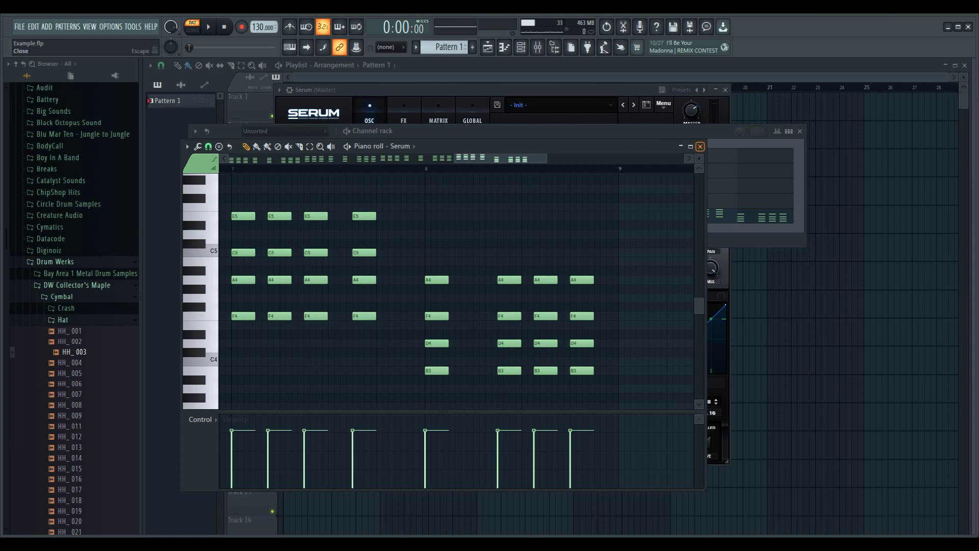
pyautogui.click(700, 146)
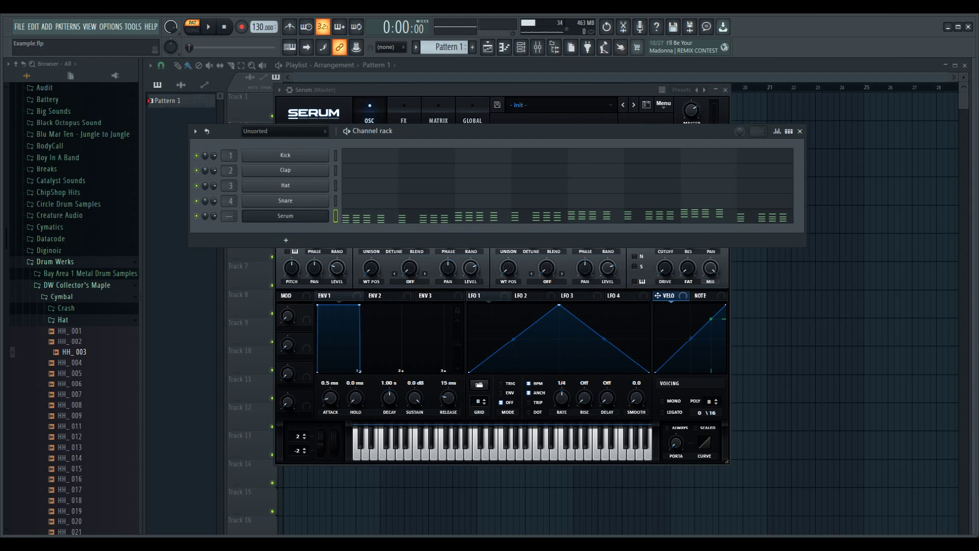
# - Lower Serum's master level slightly and play Pattern 1 to audition the raw two-oscillator sound
pyautogui.moveTo(691, 110); pyautogui.dragTo(691, 123)
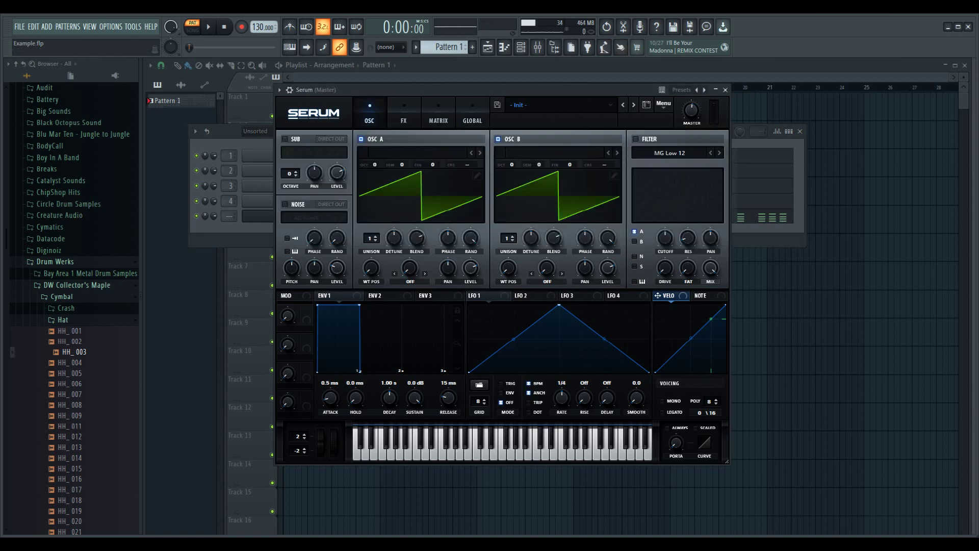
pyautogui.press('F6')
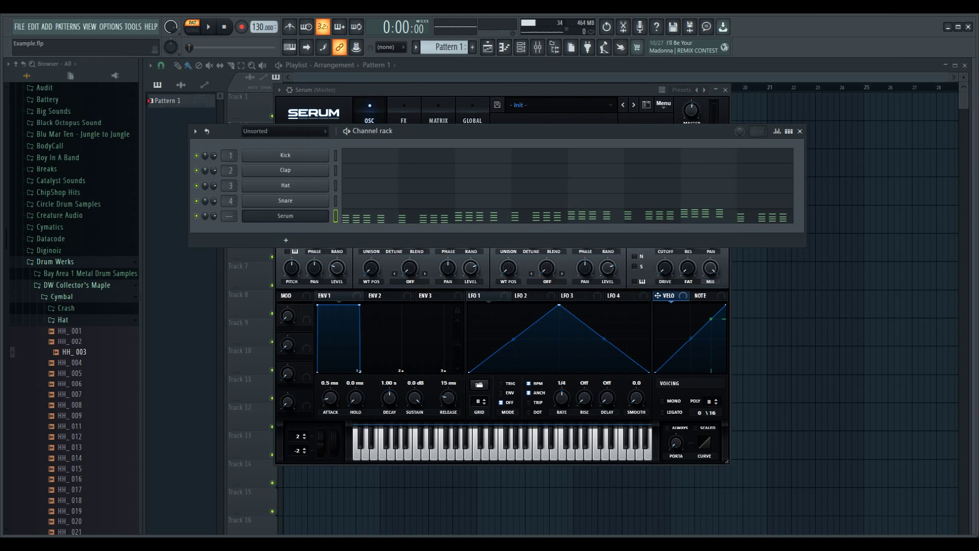
pyautogui.press('space')
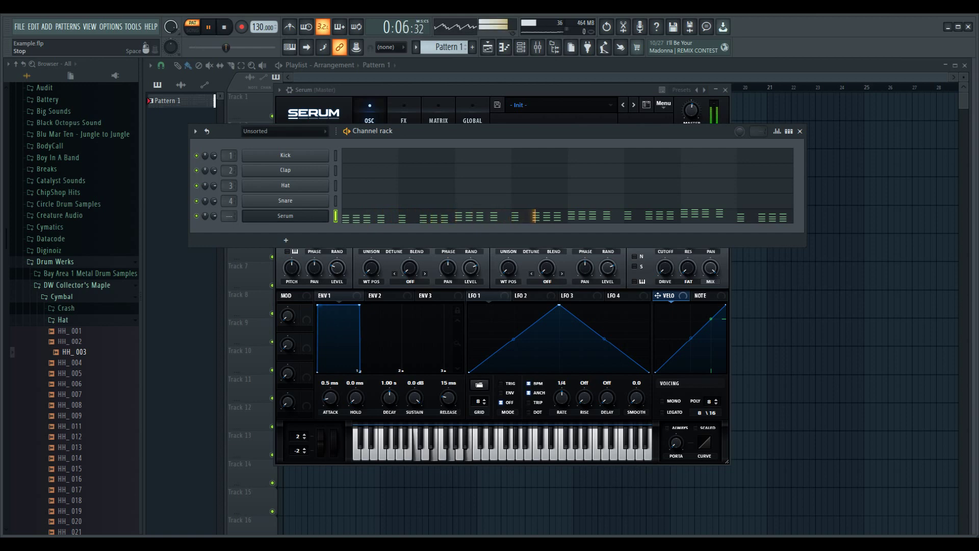
pyautogui.press('space')
# - Enable the MG Low 12 filter on oscillators A and B, raising its cutoff slightly and its resonance during playback
pyautogui.moveTo(438, 89); pyautogui.dragTo(323, 92)
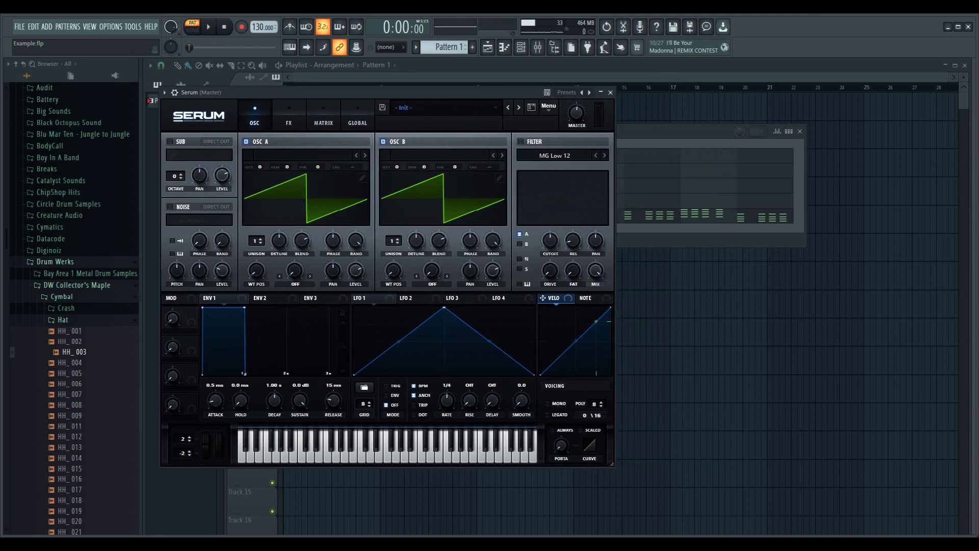
pyautogui.click(520, 141)
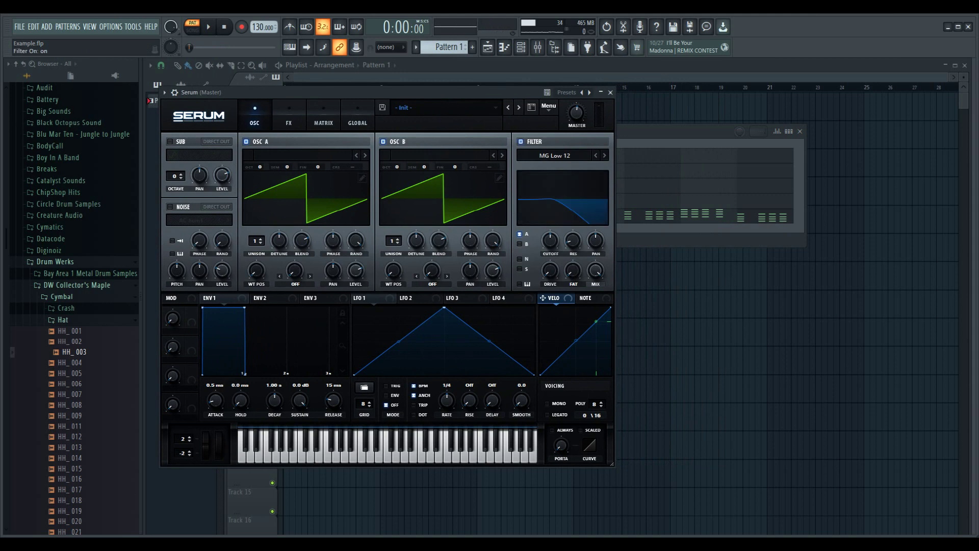
pyautogui.click(519, 244)
pyautogui.moveTo(550, 240); pyautogui.dragTo(549, 235)
pyautogui.press('space')
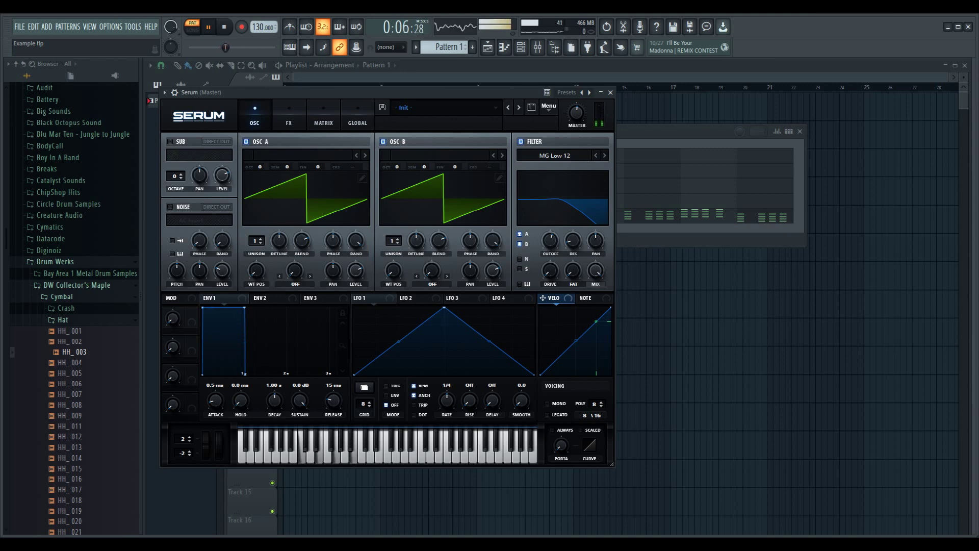
pyautogui.moveTo(573, 240); pyautogui.dragTo(572, 229)
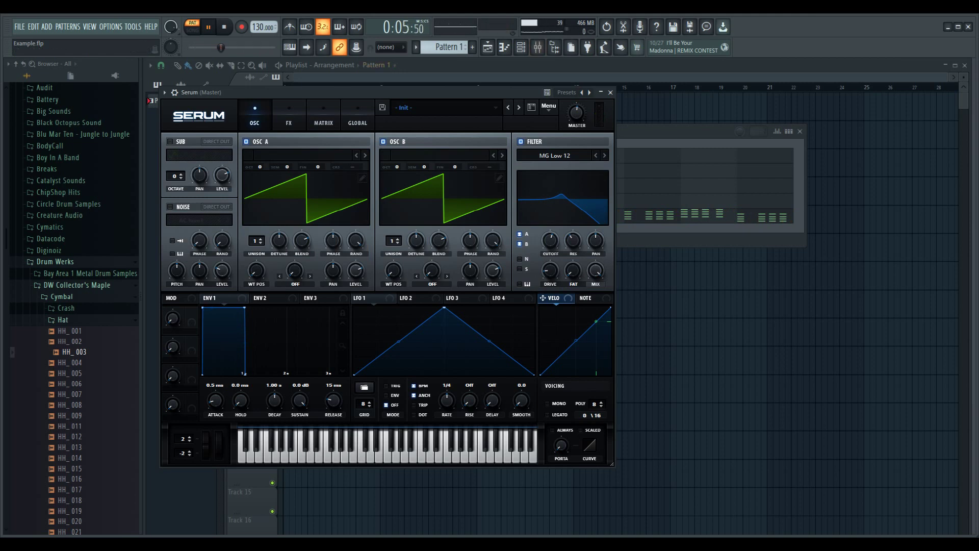
# - Load the analog BS2 - Acid wavetable into oscillator A and set its wavetable position to 35
pyautogui.click(301, 155)
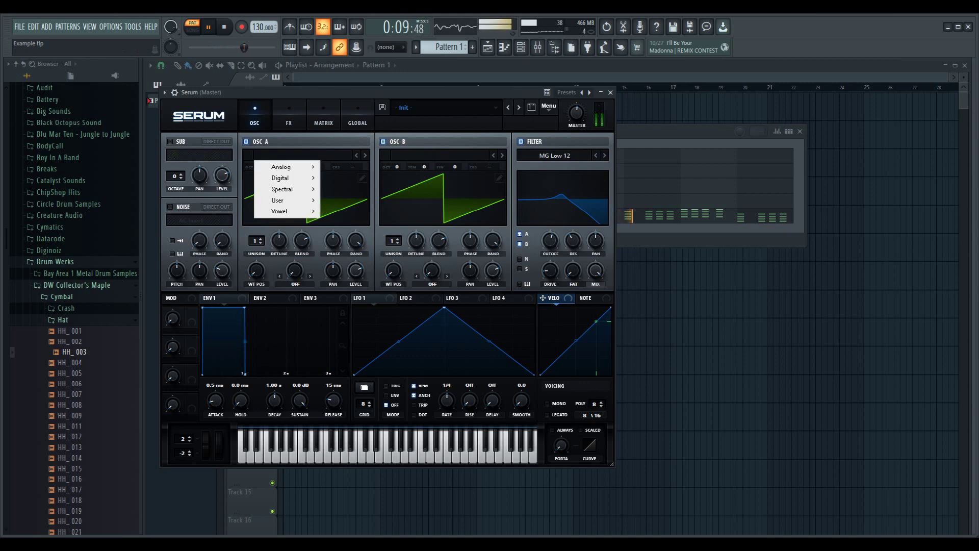
pyautogui.moveTo(286, 178)
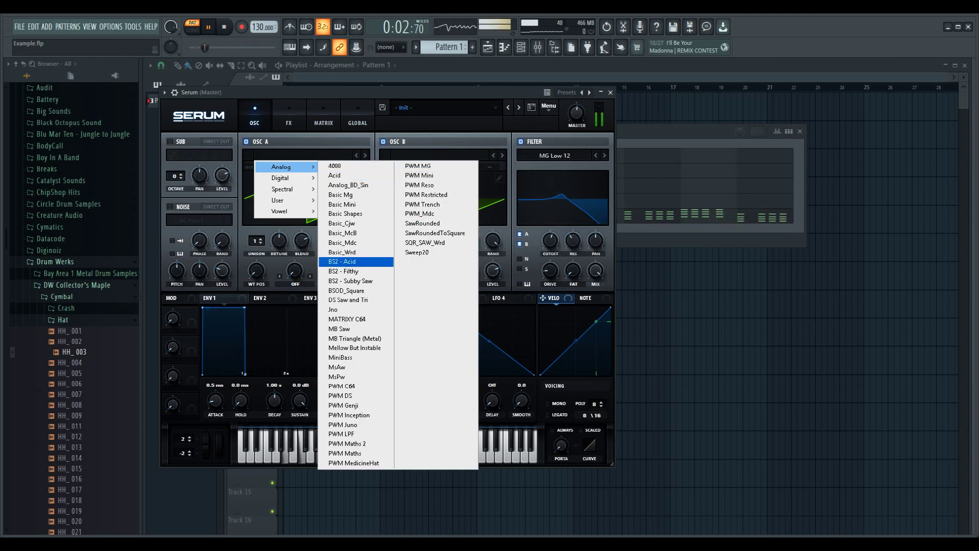
pyautogui.click(347, 261)
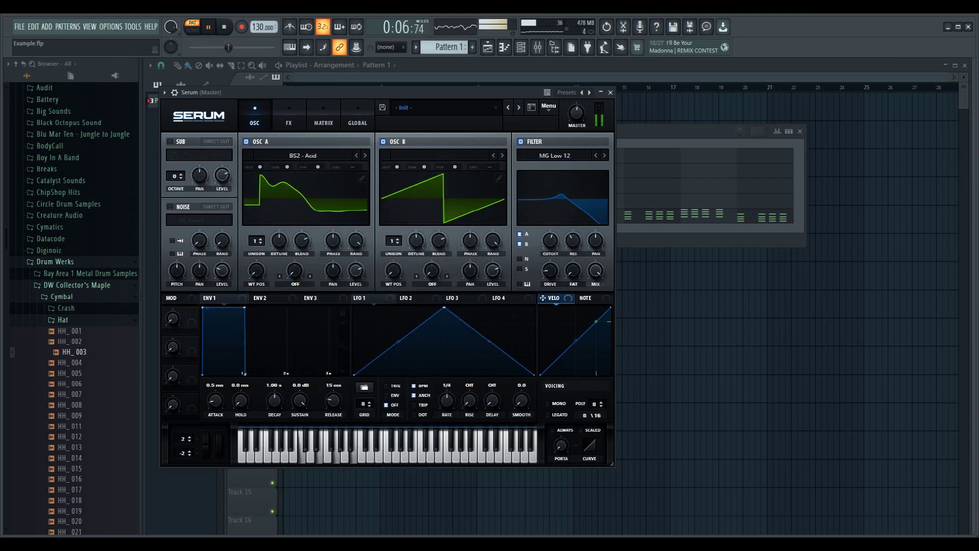
pyautogui.moveTo(256, 271); pyautogui.dragTo(256, 173)
pyautogui.moveTo(256, 230); pyautogui.dragTo(256, 259)
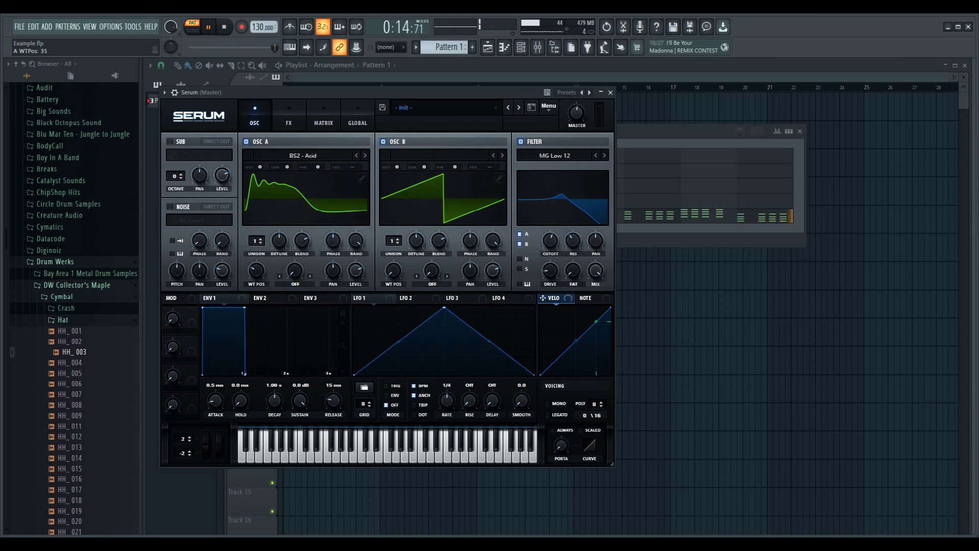
# - Set oscillator A's unison to 5 voices and its unison blend to 85
pyautogui.click(260, 238)
pyautogui.click(260, 238)
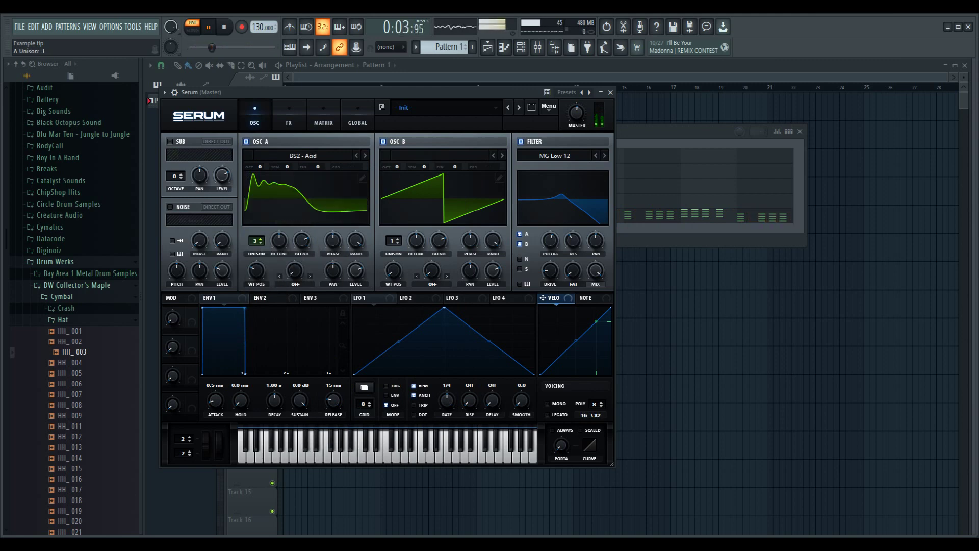
pyautogui.click(260, 238)
pyautogui.click(260, 238)
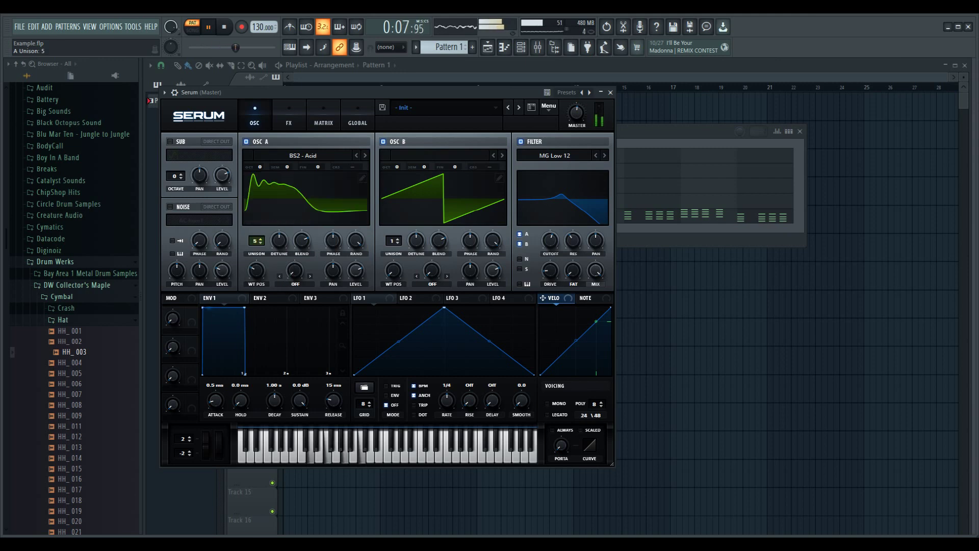
pyautogui.moveTo(302, 240); pyautogui.dragTo(302, 233)
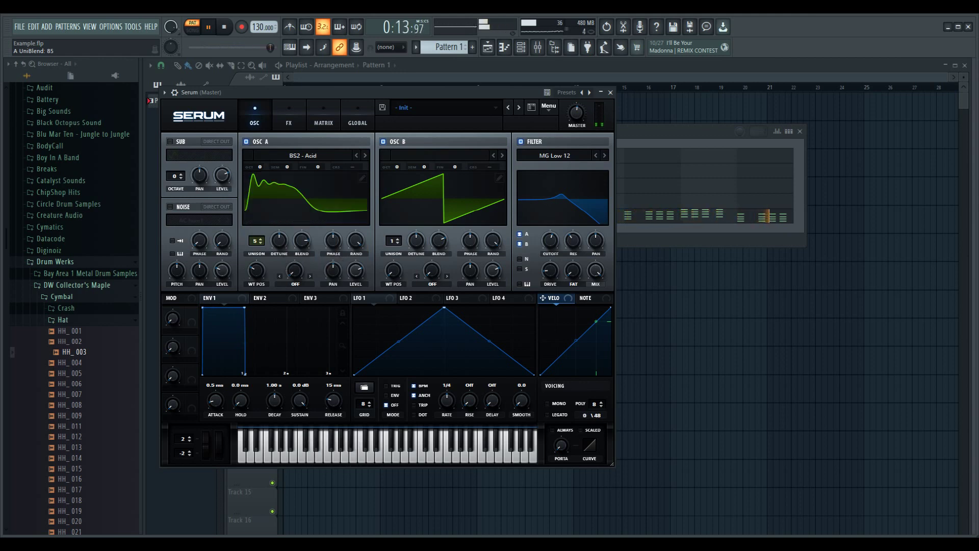
# - Load the analog BSOD_Square wavetable into oscillator B and set its wavetable position to 75
pyautogui.click(440, 155)
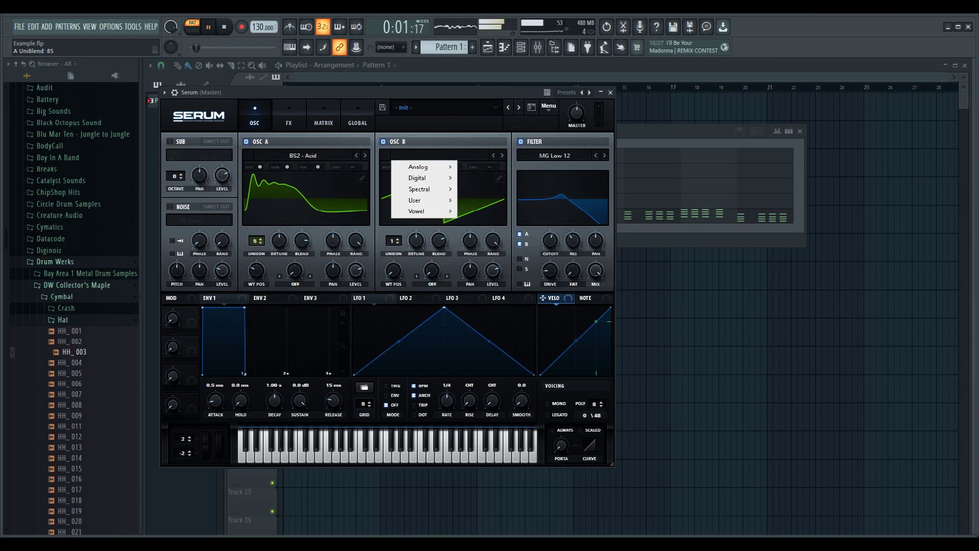
pyautogui.moveTo(418, 167)
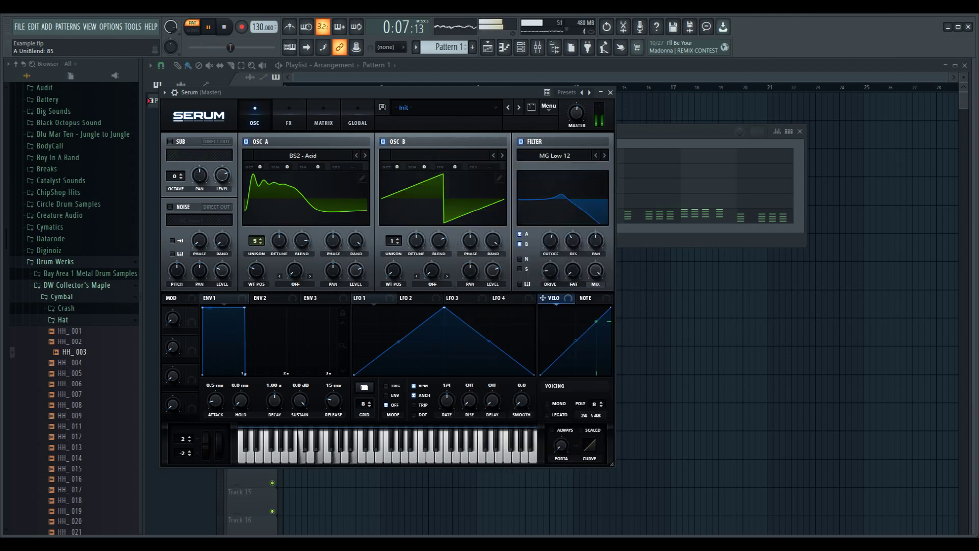
pyautogui.click(482, 290)
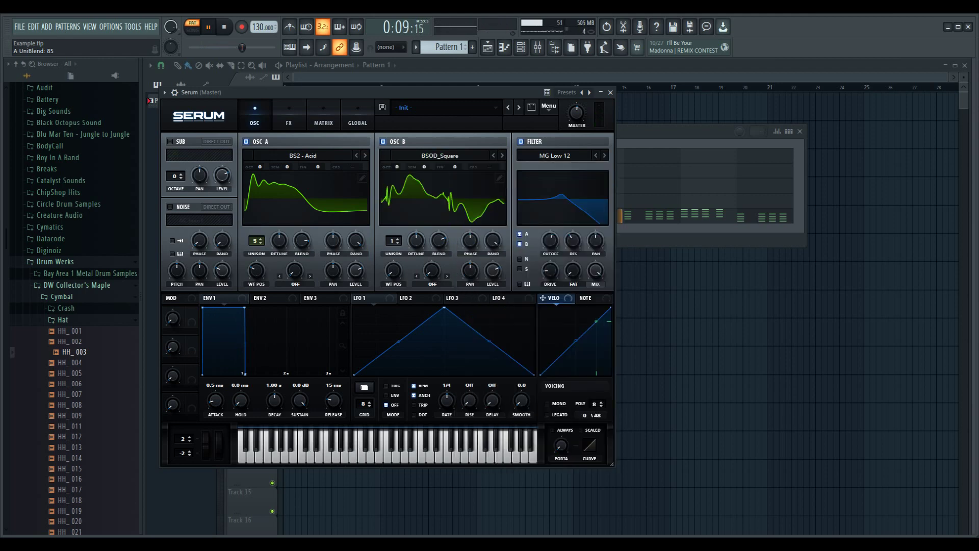
pyautogui.moveTo(393, 271); pyautogui.dragTo(393, 242)
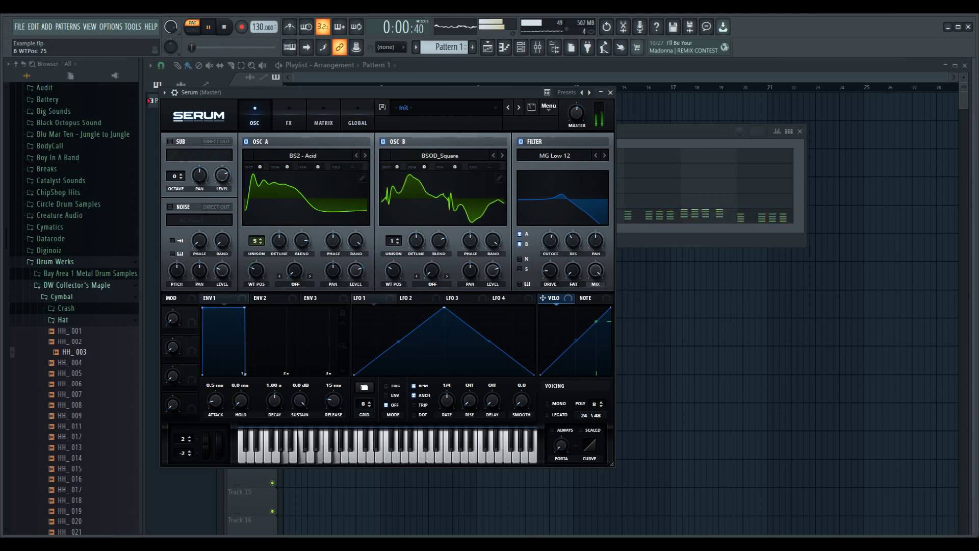
# - Set oscillator B to 3 unison voices with slightly more blend, and transpose it up to +1 octave
pyautogui.click(397, 238)
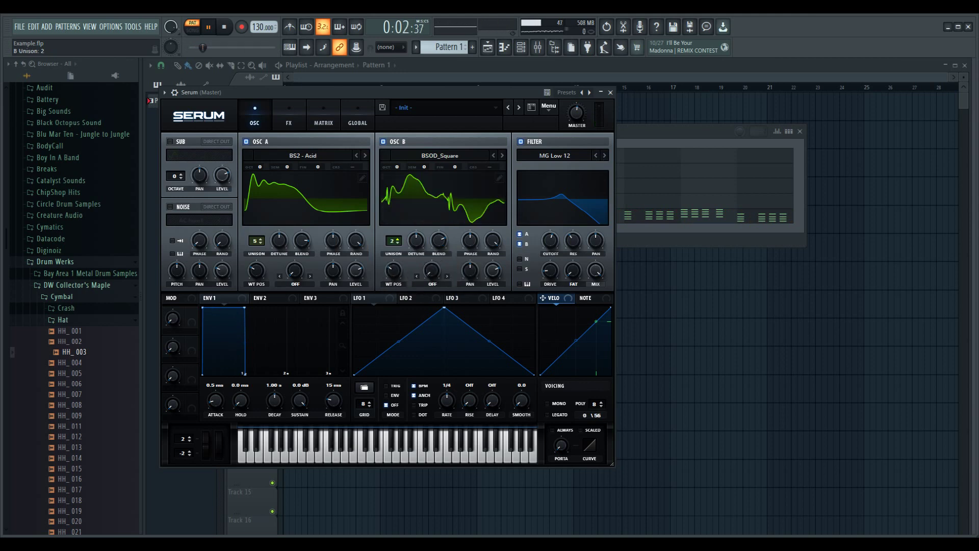
pyautogui.click(397, 238)
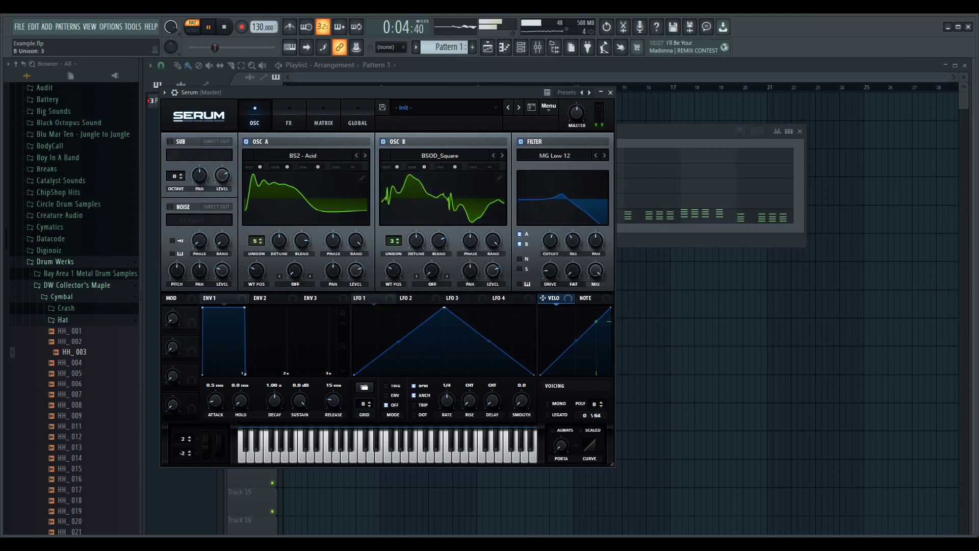
pyautogui.moveTo(439, 240); pyautogui.dragTo(439, 237)
pyautogui.moveTo(397, 167); pyautogui.dragTo(397, 164)
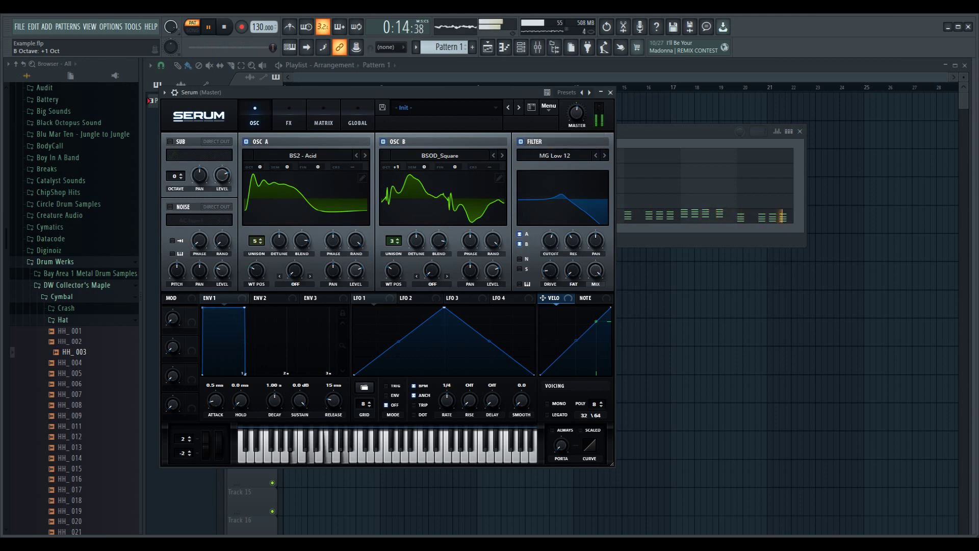
# - Raise the filter cutoff slightly and move oscillator B to a sawtooth-like frame of the Basic_Wrd wavetable
pyautogui.moveTo(549, 240); pyautogui.dragTo(550, 234)
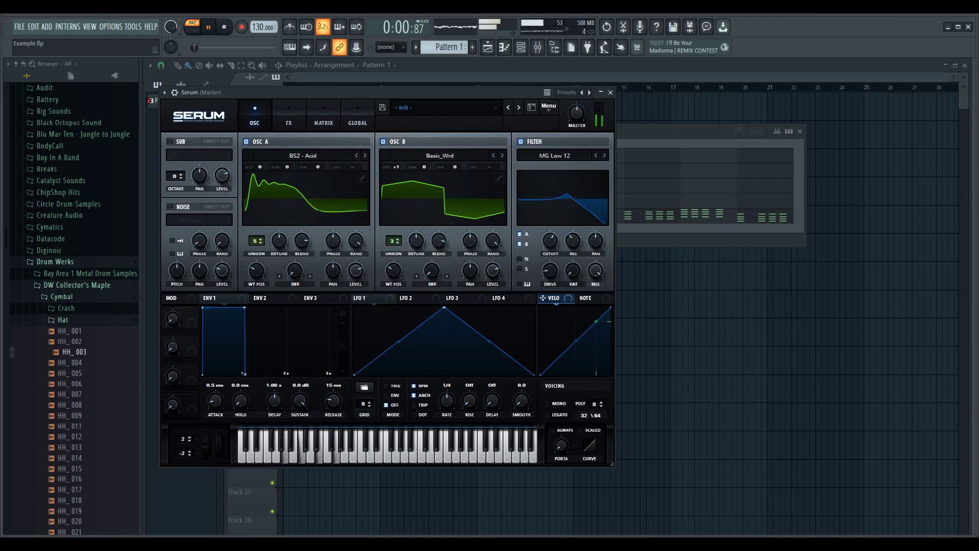
pyautogui.moveTo(393, 270); pyautogui.dragTo(393, 248)
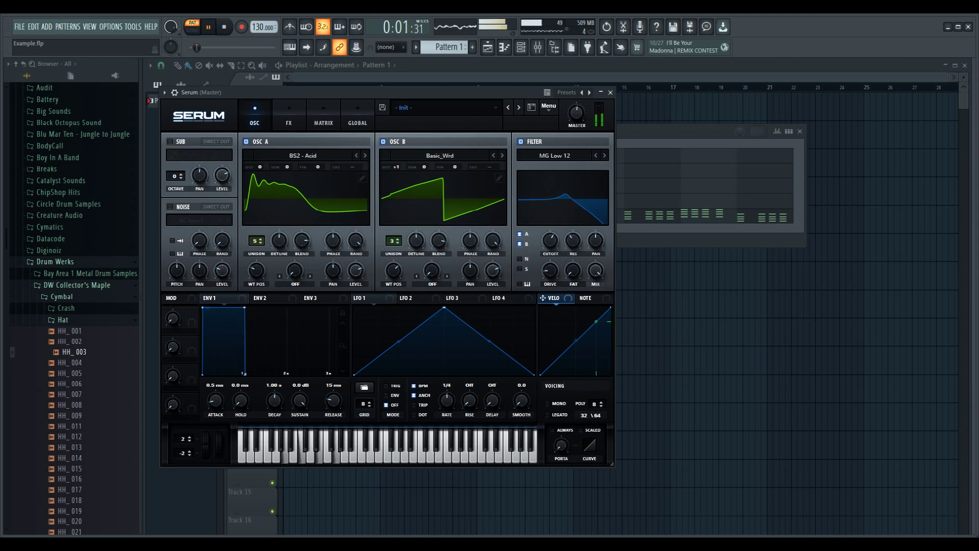
# - Shape Env 1 into a pluck with 1.72 s decay, sustain at -oo dB and 37 ms release
pyautogui.moveTo(245, 307); pyautogui.dragTo(238, 365)
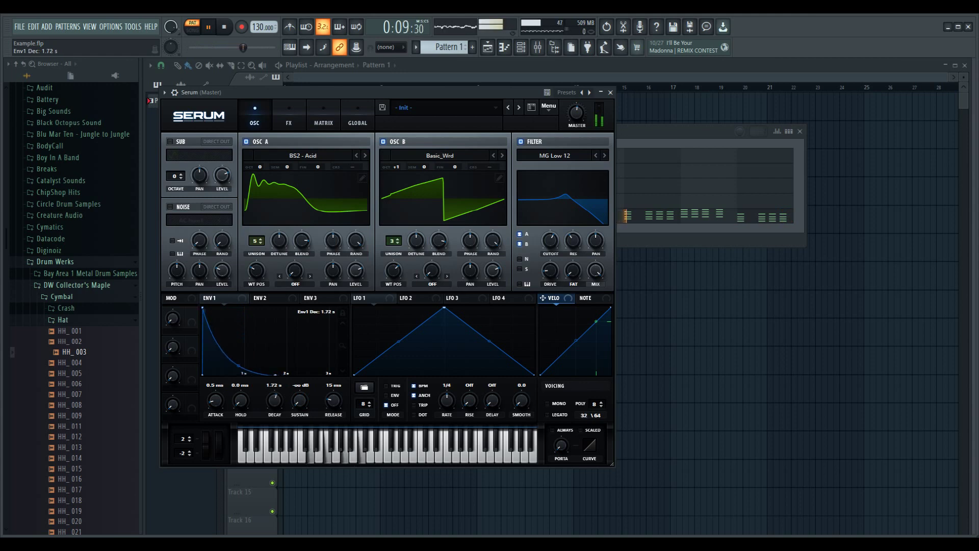
pyautogui.moveTo(333, 400); pyautogui.dragTo(333, 396)
pyautogui.moveTo(276, 375); pyautogui.dragTo(279, 375)
pyautogui.moveTo(333, 400); pyautogui.dragTo(276, 374)
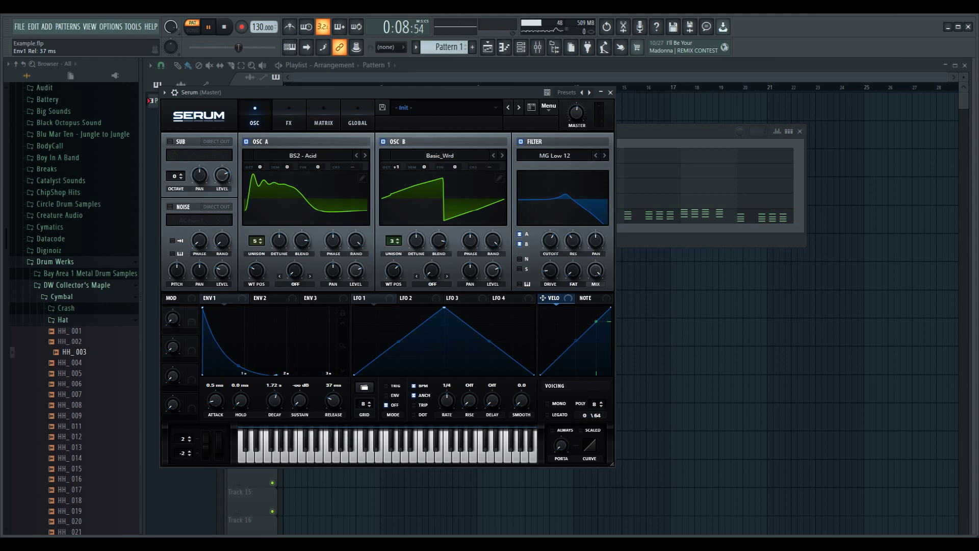
pyautogui.moveTo(300, 401)
pyautogui.mouseDown()
pyautogui.moveTo(299, 380)
pyautogui.moveTo(300, 394)
pyautogui.mouseUp()
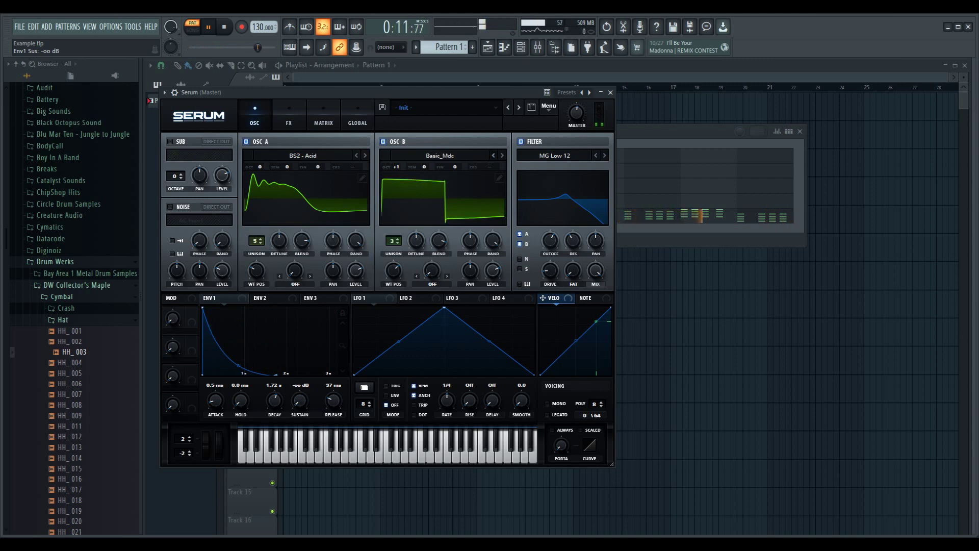
# - Switch oscillator B to the Basic_McB wavetable and adjust its wavetable position
pyautogui.moveTo(394, 270); pyautogui.dragTo(393, 300)
pyautogui.moveTo(394, 253); pyautogui.dragTo(393, 241)
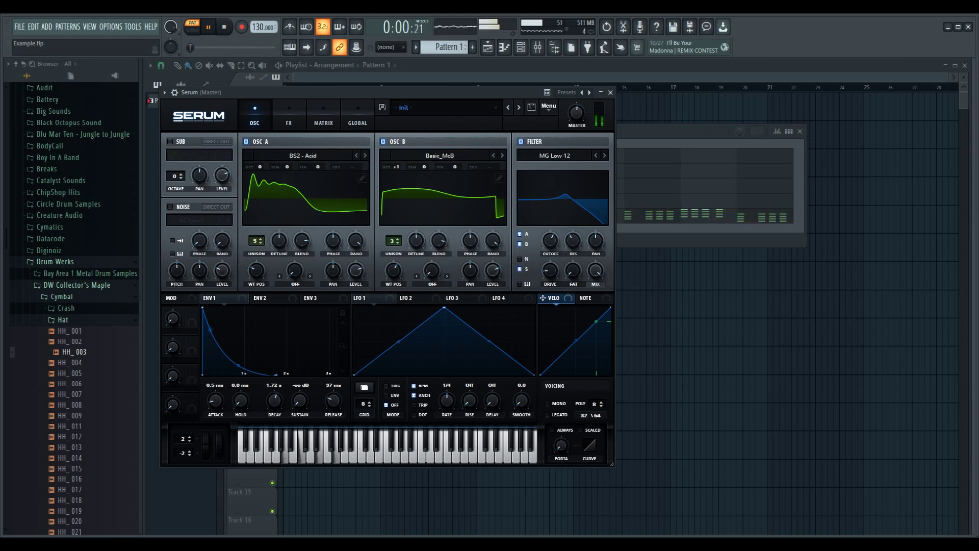
# - Enable the sub oscillator, raise its octave to 2, and try the Triangle and Saw shapes
pyautogui.click(170, 141)
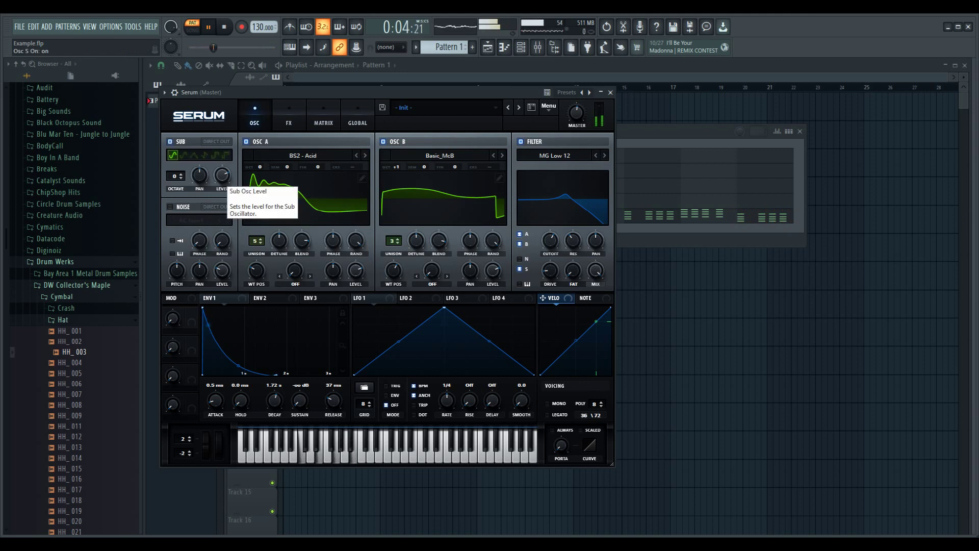
pyautogui.click(222, 175)
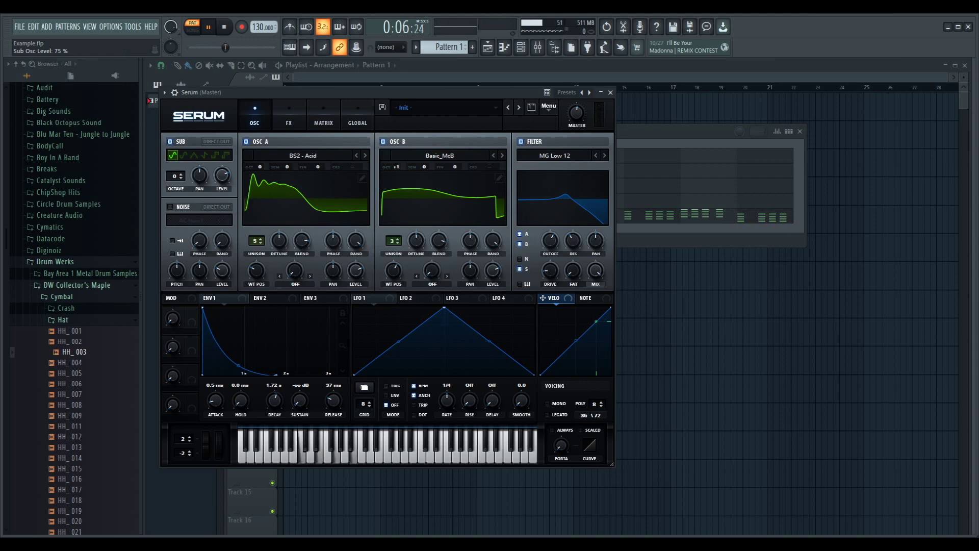
pyautogui.click(181, 173)
pyautogui.click(180, 173)
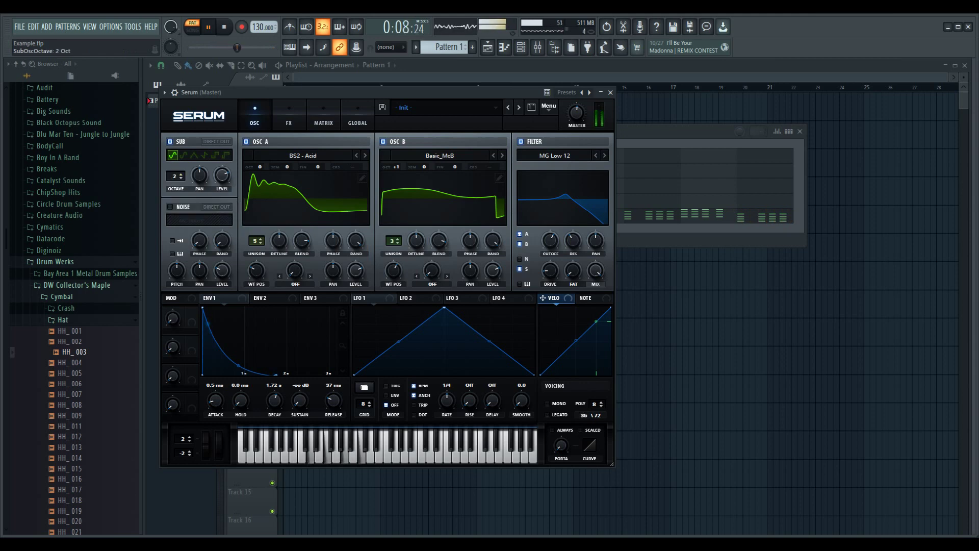
pyautogui.click(194, 155)
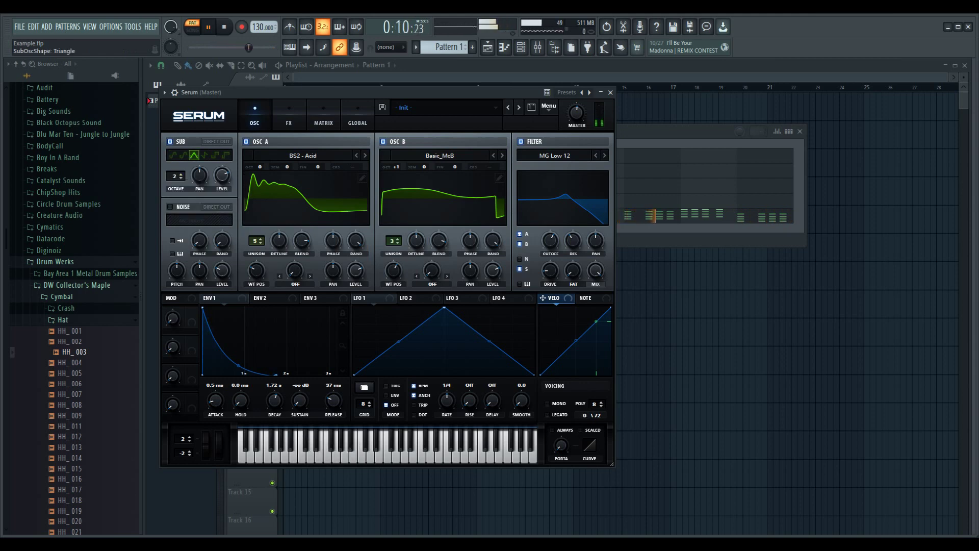
pyautogui.click(204, 155)
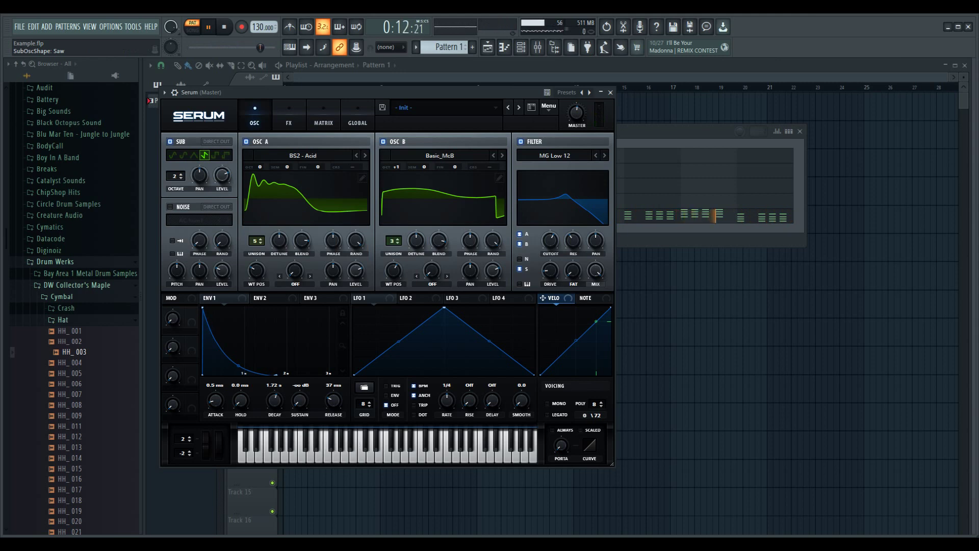
# - Return the sub oscillator's octave to 0, compare its waveforms and choose the Square shape
pyautogui.click(181, 178)
pyautogui.moveTo(174, 176); pyautogui.dragTo(175, 171)
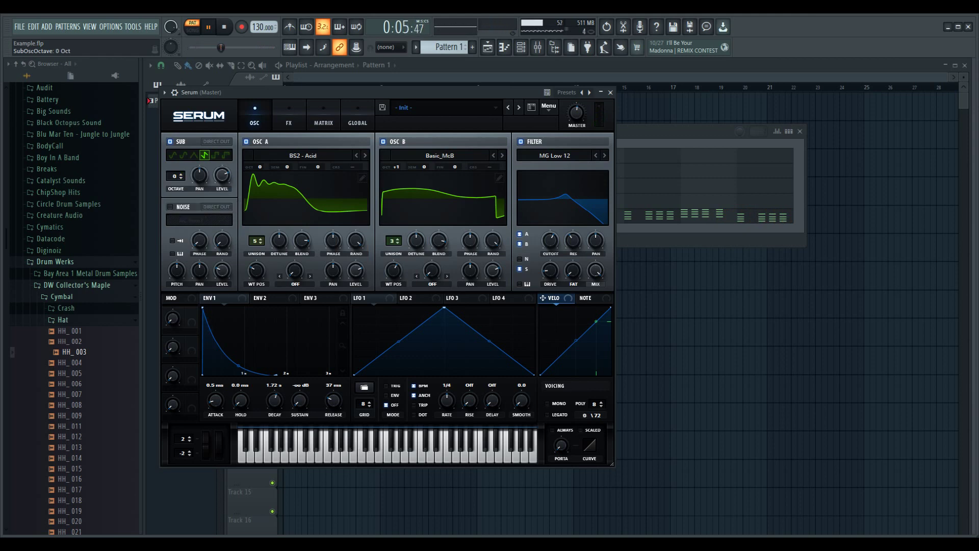
pyautogui.click(225, 155)
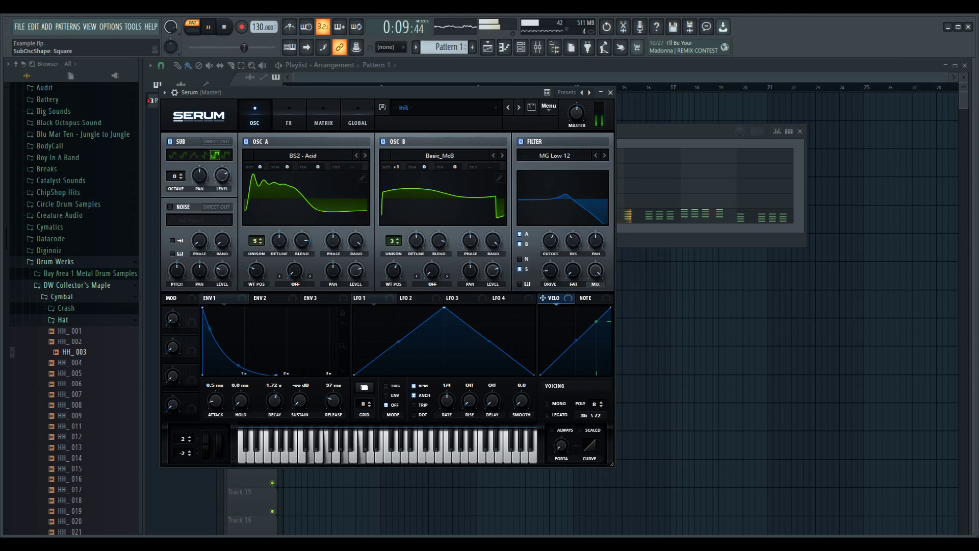
pyautogui.click(183, 155)
pyautogui.click(194, 155)
pyautogui.click(204, 155)
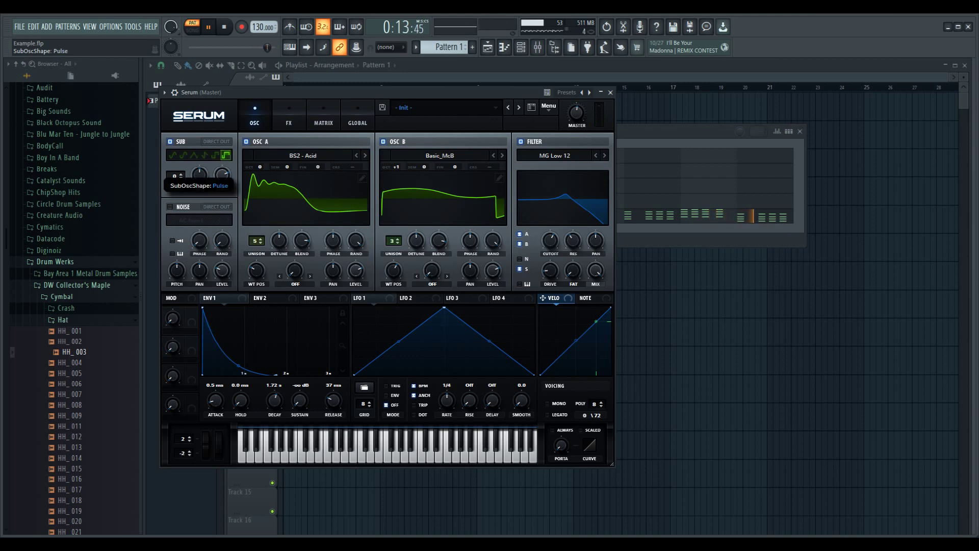
pyautogui.click(215, 155)
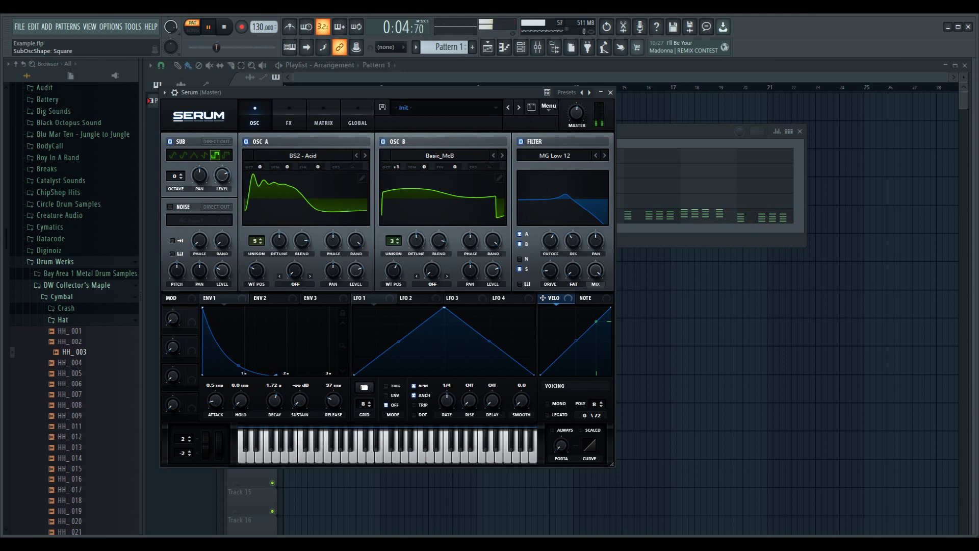
# - Enable the Hyper/Dimension effect, set the Hyper mix to 0% and lower the Dimension mix slightly
pyautogui.click(288, 116)
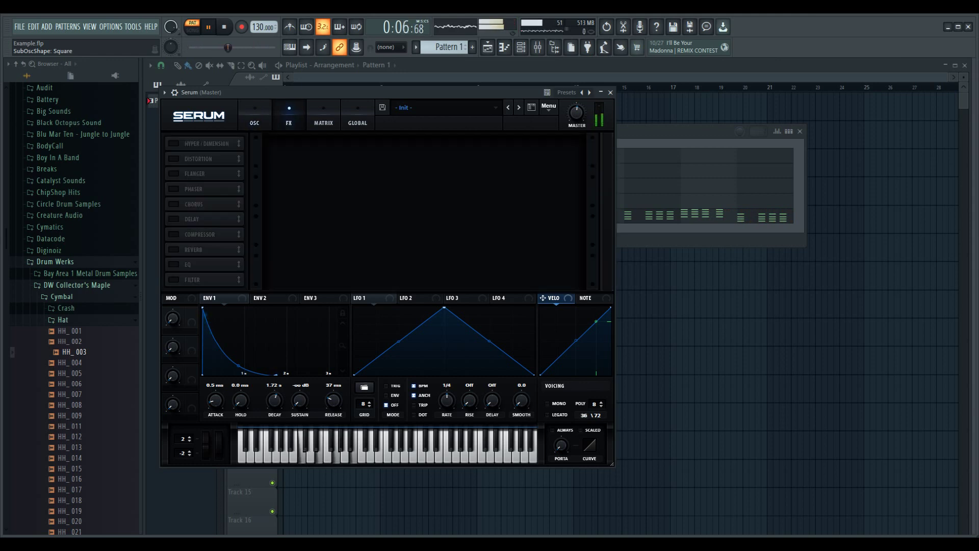
pyautogui.click(173, 143)
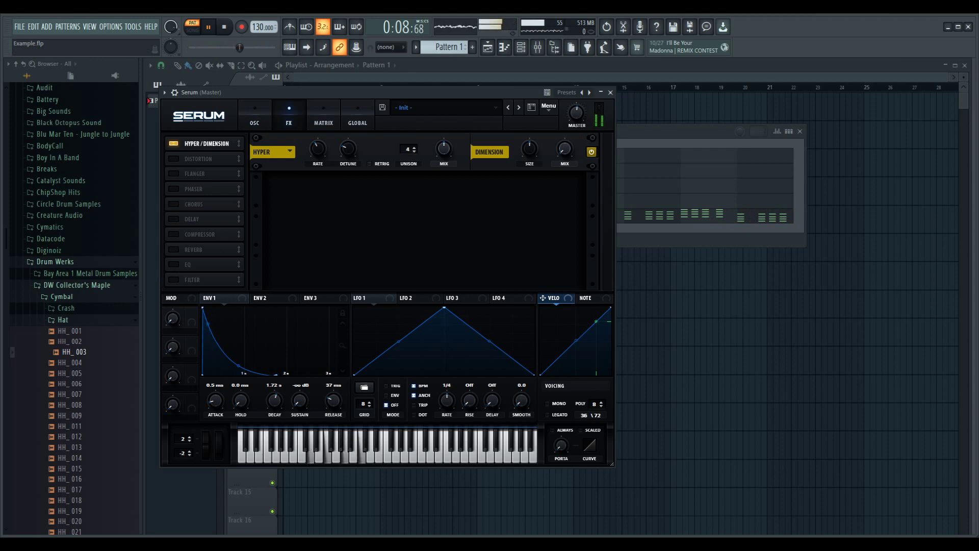
pyautogui.moveTo(443, 149); pyautogui.dragTo(444, 176)
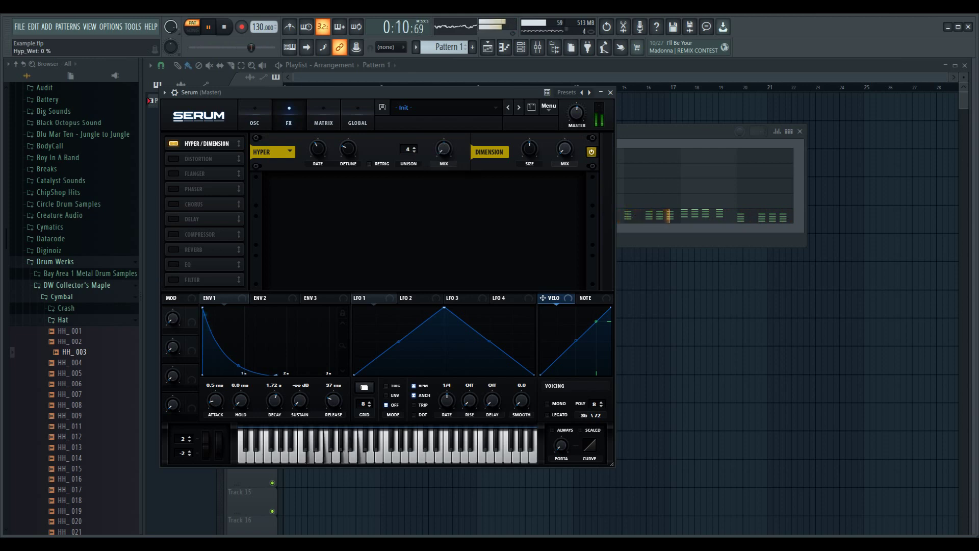
pyautogui.moveTo(564, 148)
pyautogui.mouseDown()
pyautogui.moveTo(564, 126)
pyautogui.moveTo(564, 157)
pyautogui.mouseUp()
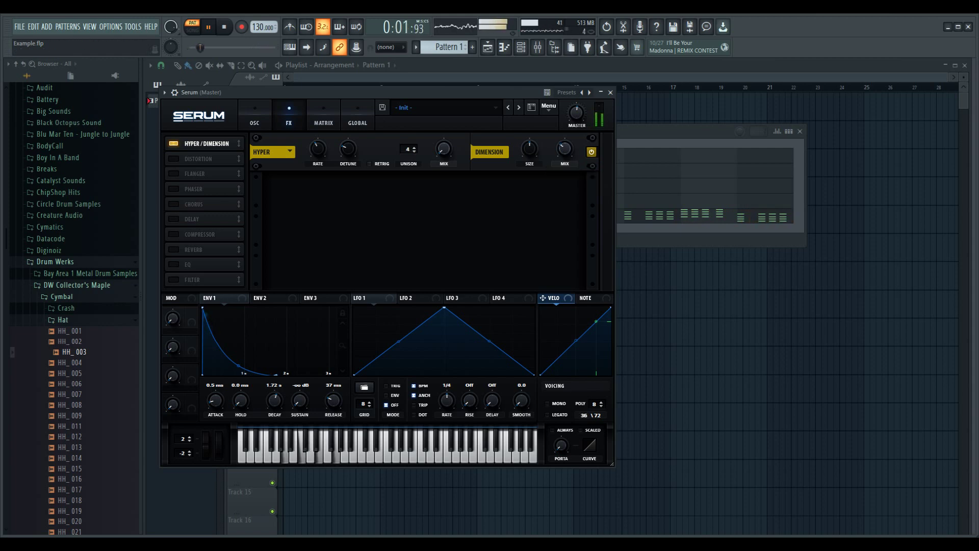
# - Enable the Chorus and Delay effects, and lower the delay's mix
pyautogui.click(173, 204)
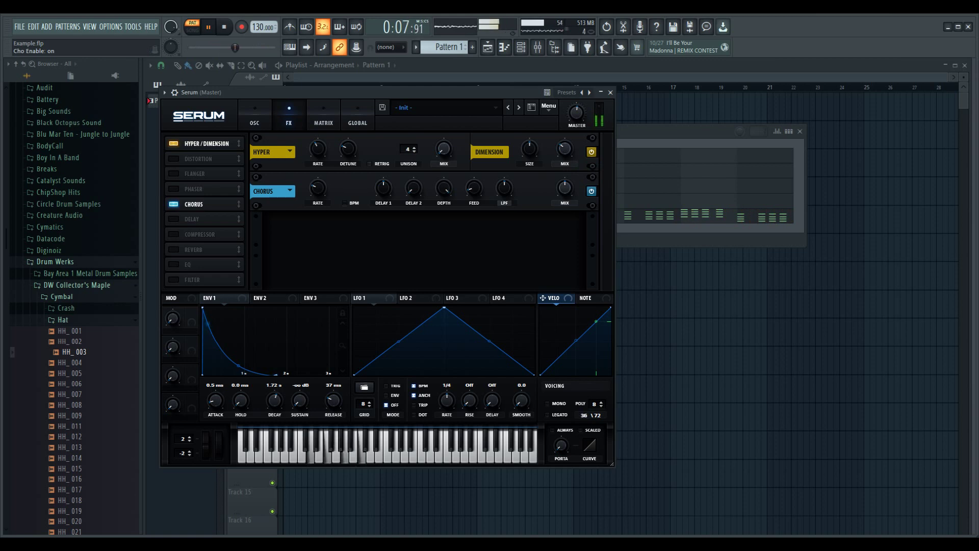
pyautogui.click(174, 219)
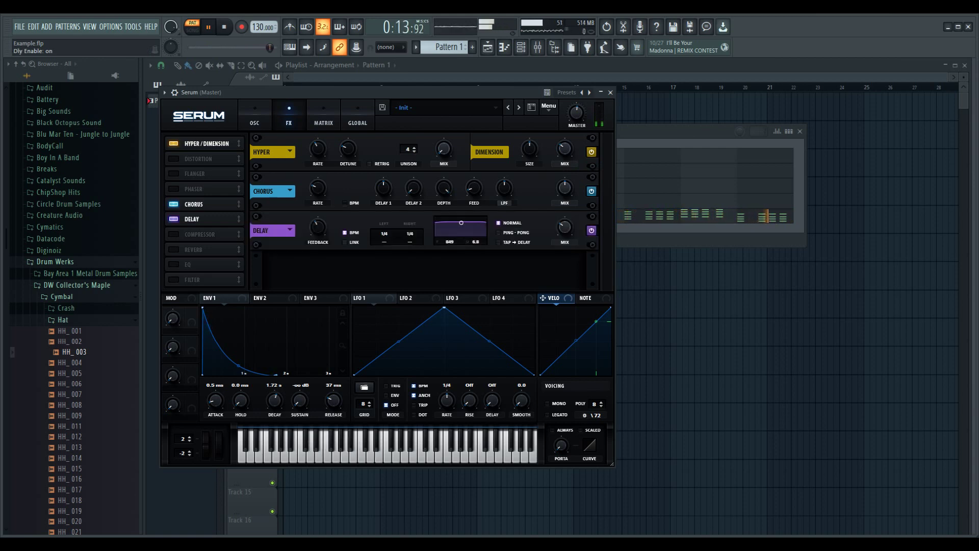
pyautogui.moveTo(564, 227); pyautogui.dragTo(565, 240)
# - Enable the EQ and set its low band to a low cut at 186 Hz, adjusting the Q
pyautogui.click(174, 264)
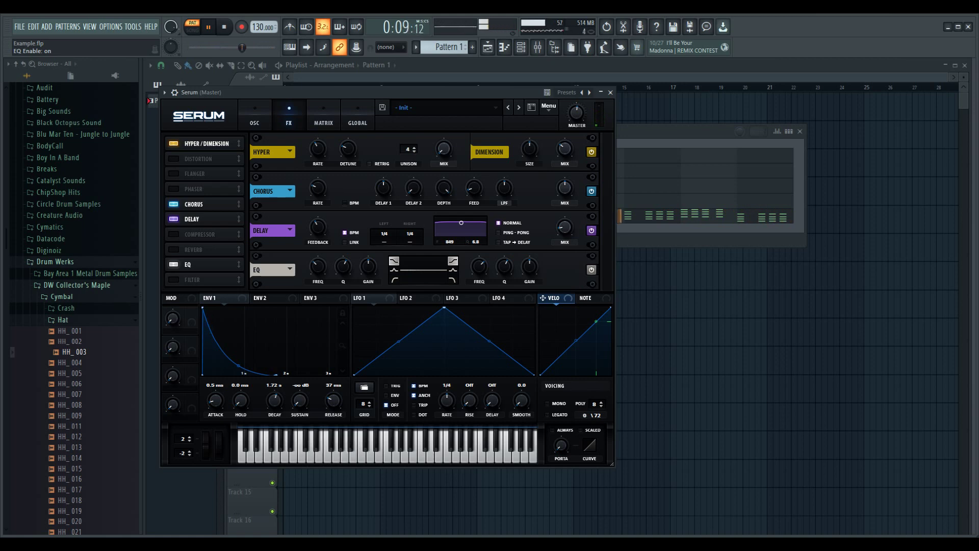
pyautogui.click(394, 279)
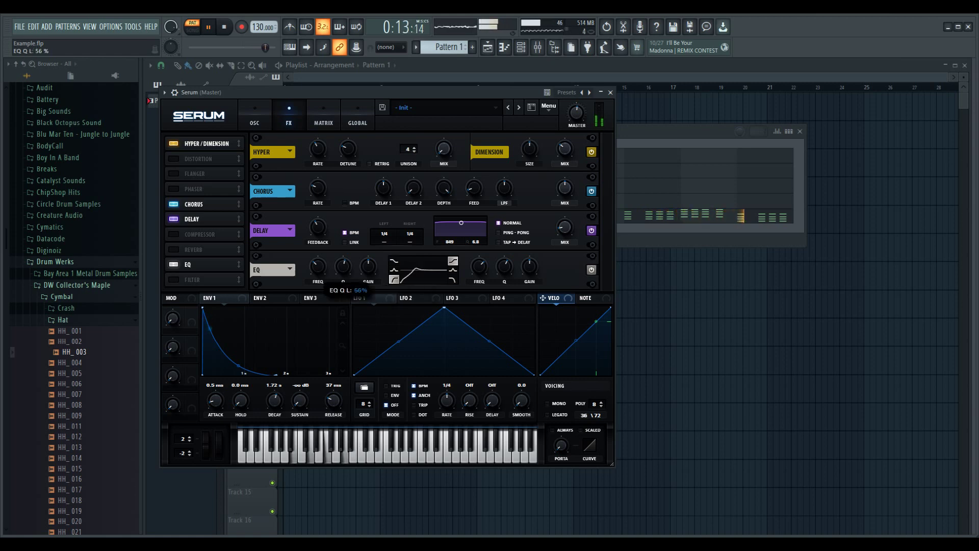
pyautogui.moveTo(343, 267); pyautogui.dragTo(317, 273)
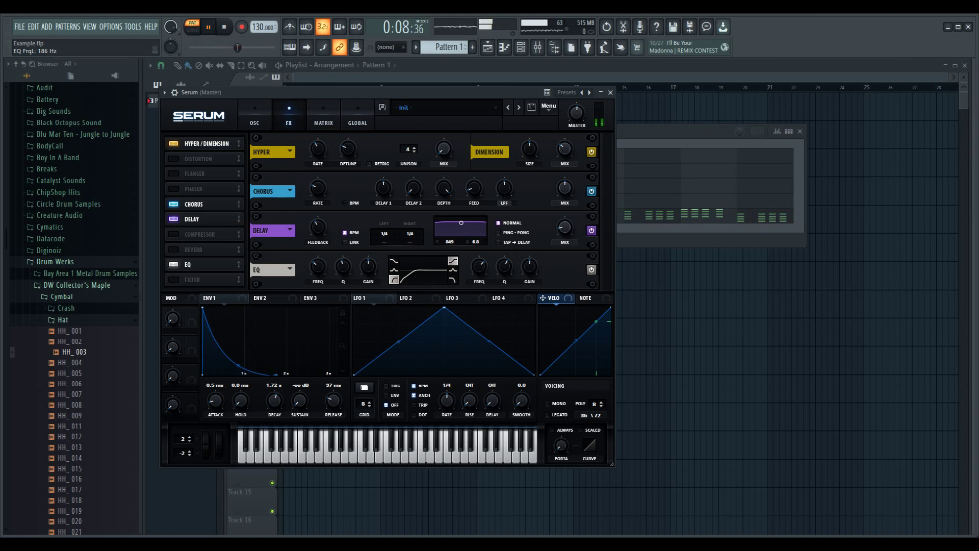
# - Change the EQ's high band to Peak and boost its gain to 9.5 dB
pyautogui.moveTo(529, 266); pyautogui.dragTo(529, 250)
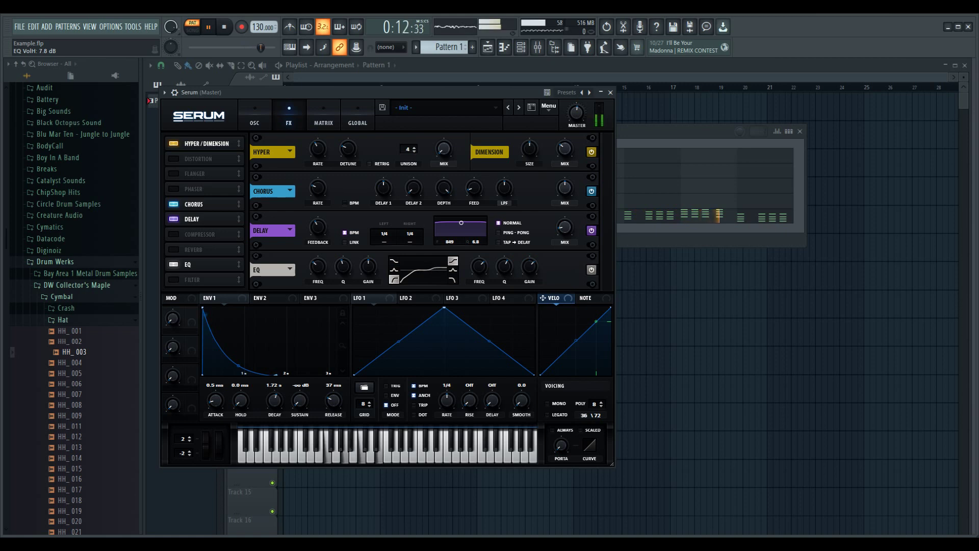
pyautogui.moveTo(529, 266); pyautogui.dragTo(529, 270)
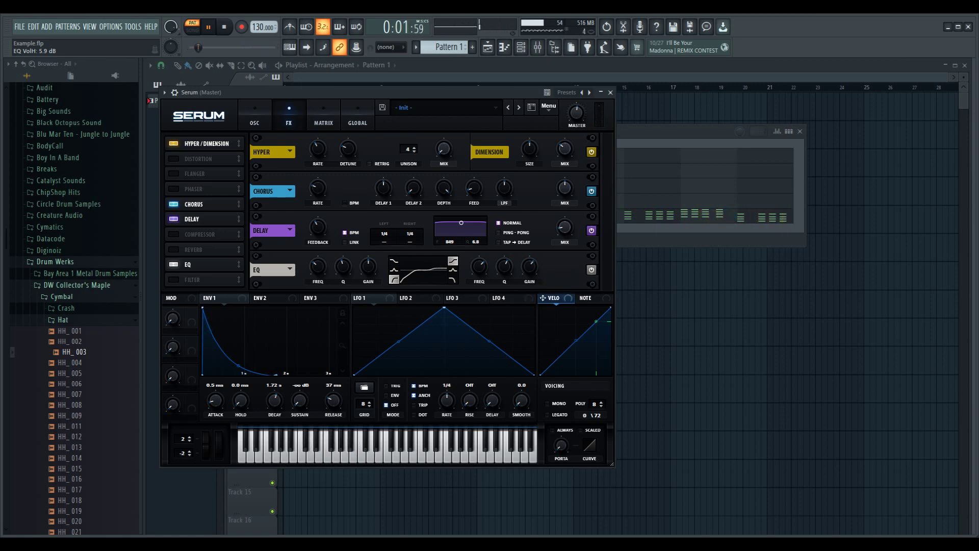
pyautogui.click(452, 270)
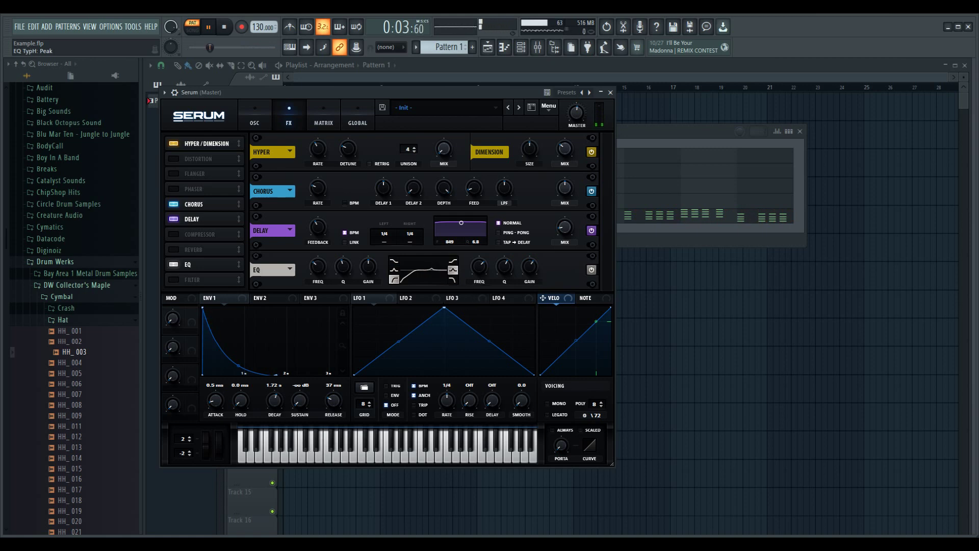
pyautogui.click(529, 266)
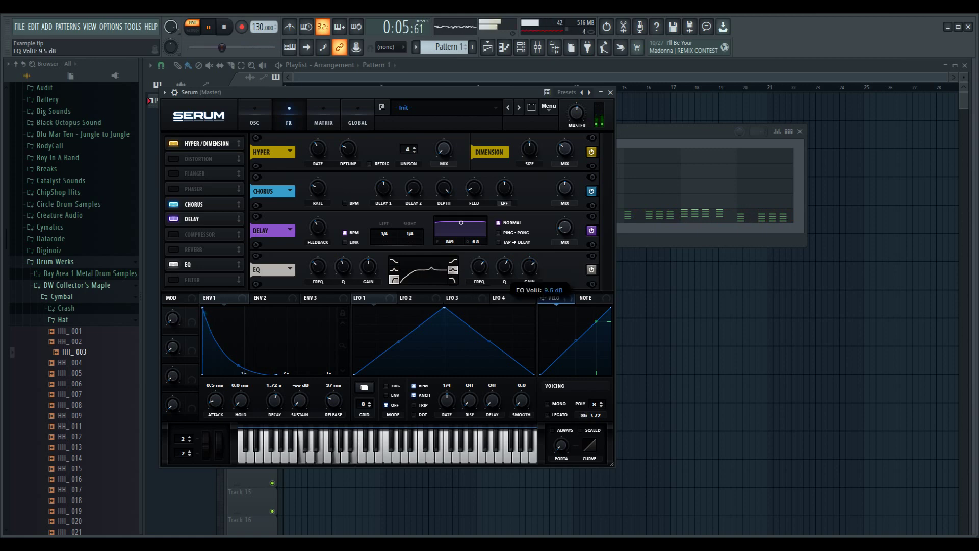
# - Adjust the Q and frequency of the EQ's high band, and set the delay's right-channel time to 1/8
pyautogui.moveTo(504, 266); pyautogui.dragTo(479, 259)
pyautogui.moveTo(479, 266)
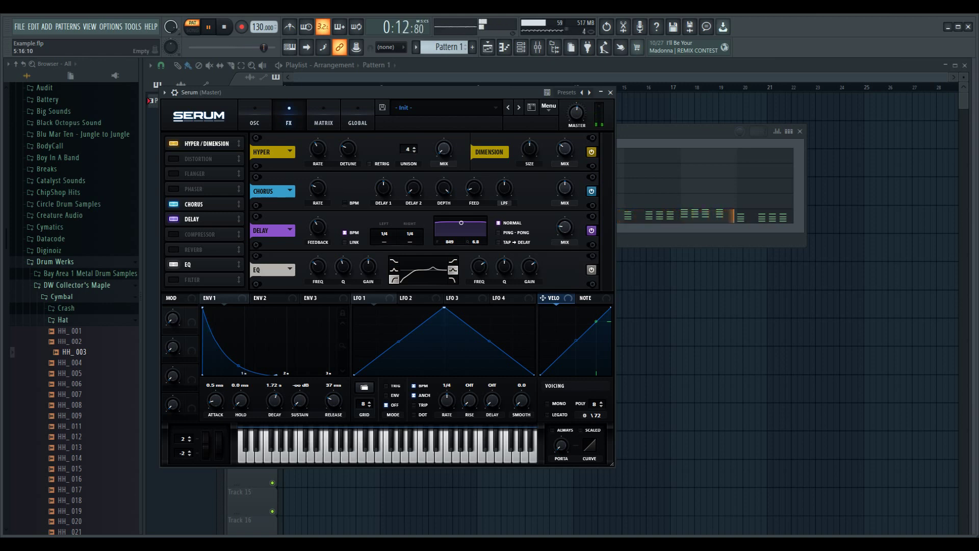
pyautogui.moveTo(409, 233); pyautogui.dragTo(409, 241)
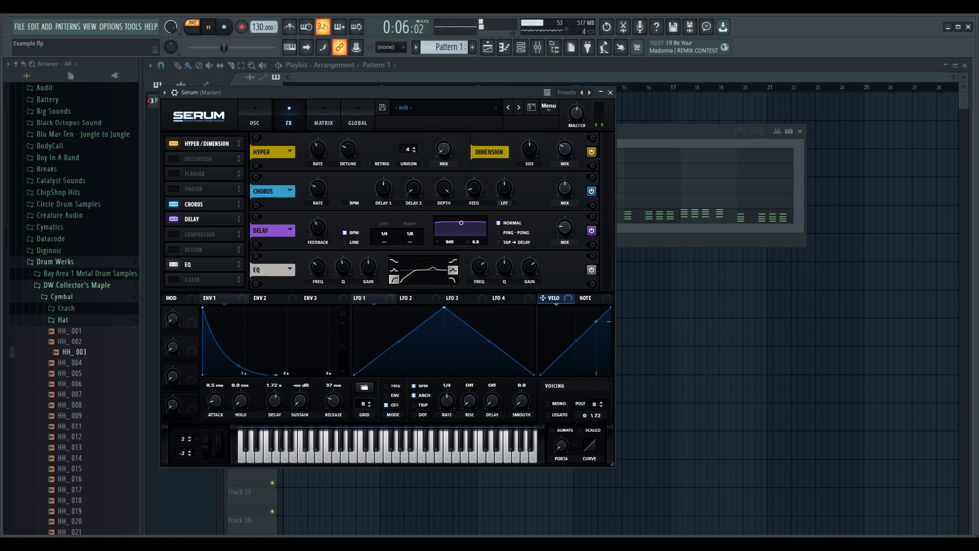
# - Reshape LFO 1 into a rising ramp and assign it to the filter cutoff
pyautogui.click(255, 114)
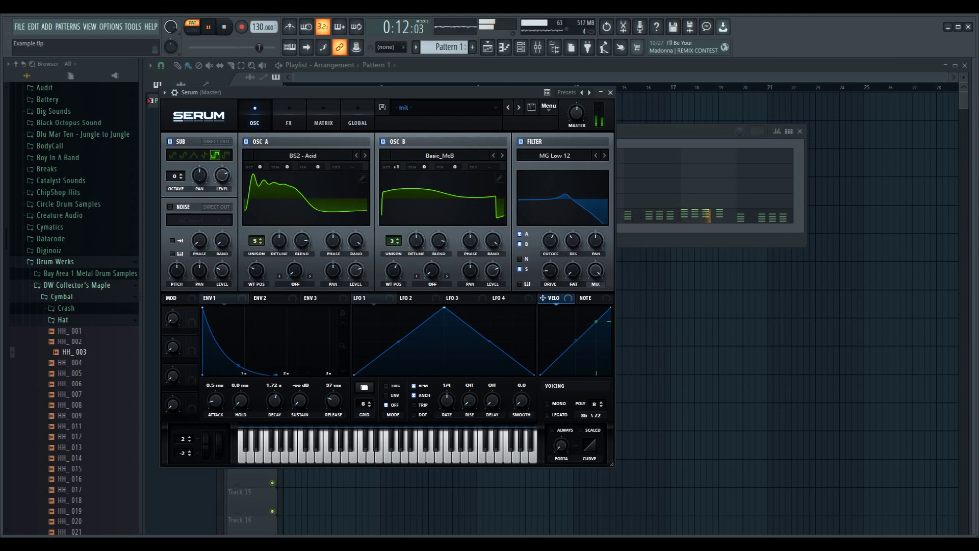
pyautogui.moveTo(444, 307); pyautogui.dragTo(534, 308)
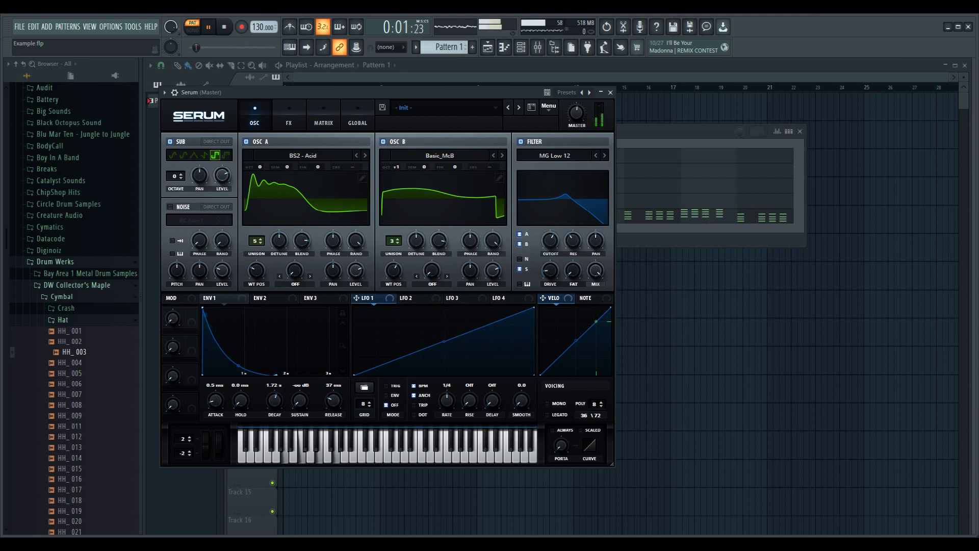
pyautogui.moveTo(356, 298); pyautogui.dragTo(541, 244)
# - Slow the LFO 1 rate to 4 bar and adjust its modulation amount on the filter cutoff
pyautogui.moveTo(446, 400); pyautogui.dragTo(446, 410)
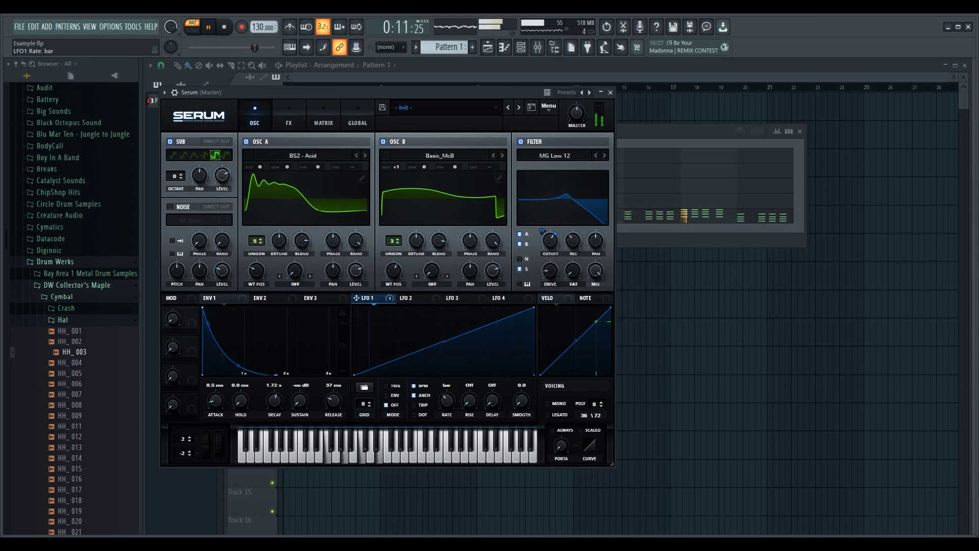
pyautogui.moveTo(447, 400); pyautogui.dragTo(447, 406)
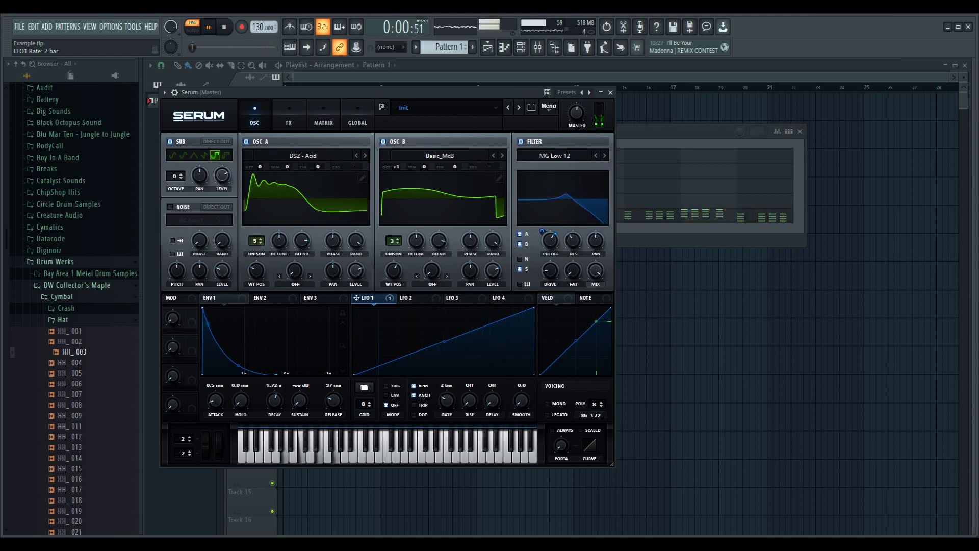
pyautogui.moveTo(447, 414); pyautogui.dragTo(447, 410)
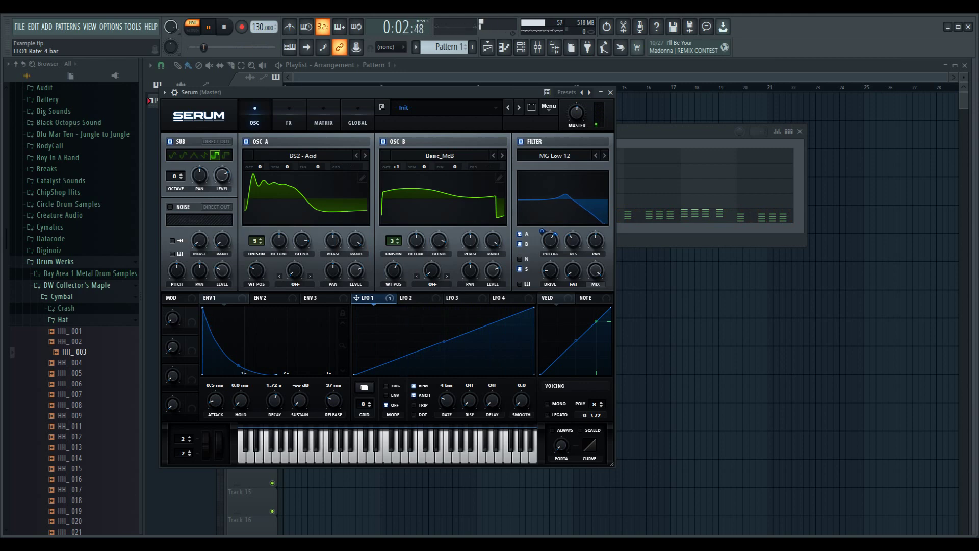
pyautogui.moveTo(541, 231); pyautogui.dragTo(542, 229)
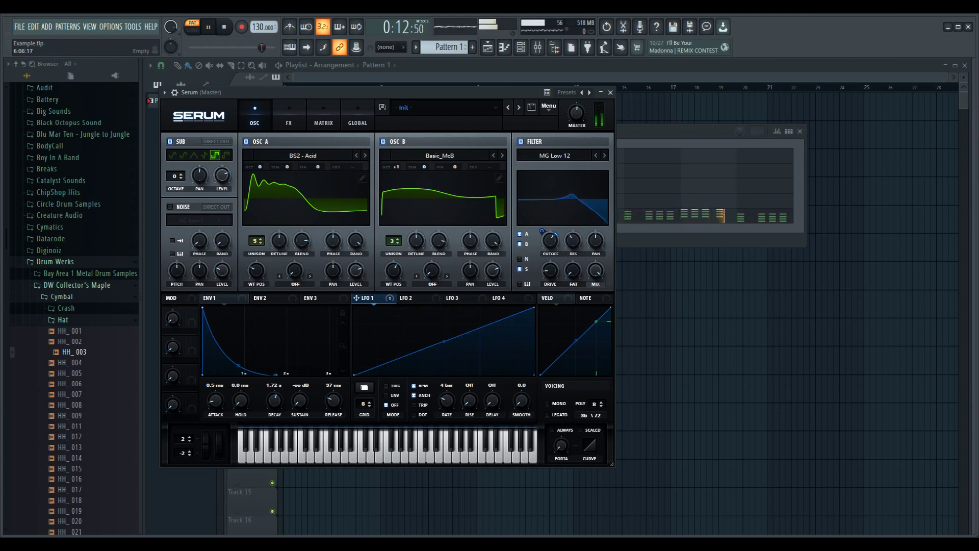
# - Set oscillator B's wavetable position to 173 and assign LFO 2 to modulate it
pyautogui.moveTo(393, 270)
pyautogui.mouseDown()
pyautogui.moveTo(393, 293)
pyautogui.moveTo(393, 261)
pyautogui.mouseUp()
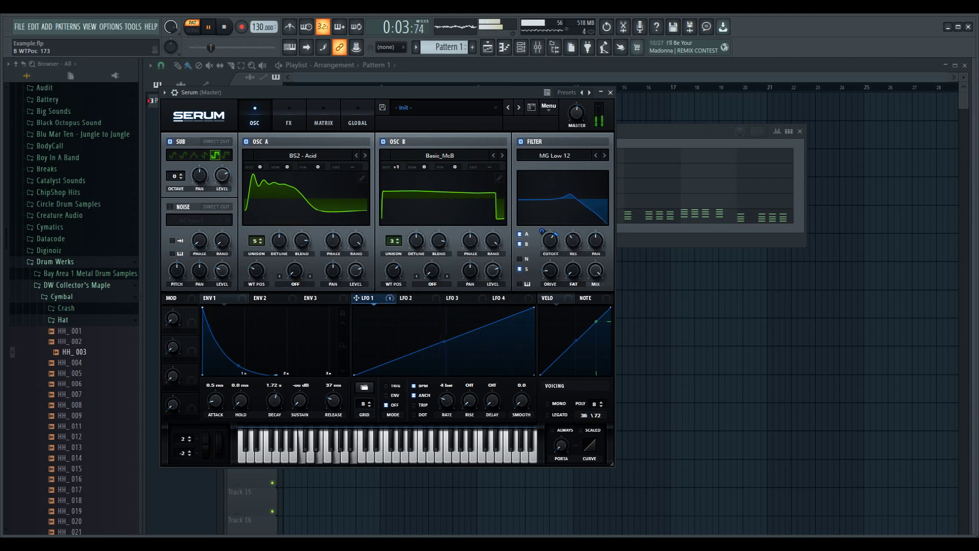
pyautogui.click(419, 298)
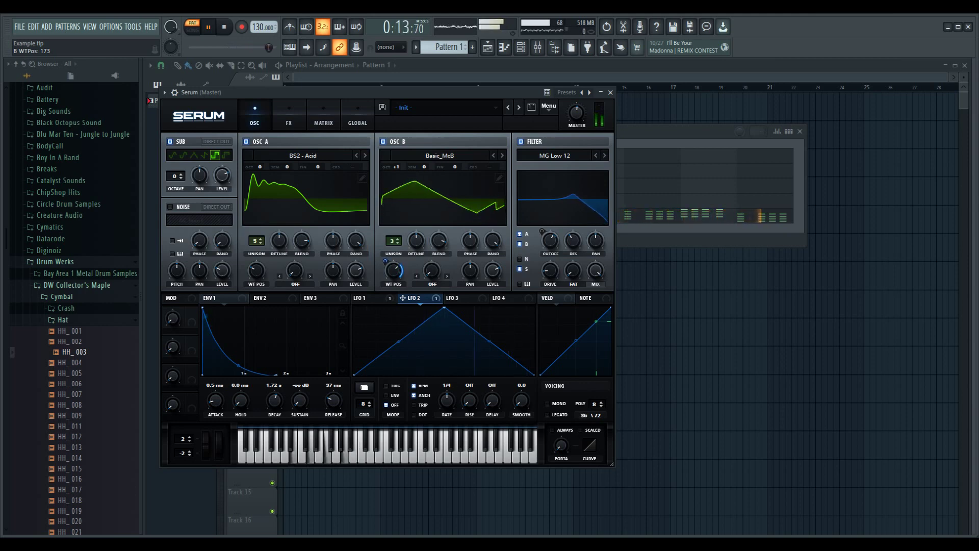
# - Try LFO 2 rates of one bar and 1/4, and settle on 2 bar
pyautogui.moveTo(446, 400); pyautogui.dragTo(446, 413)
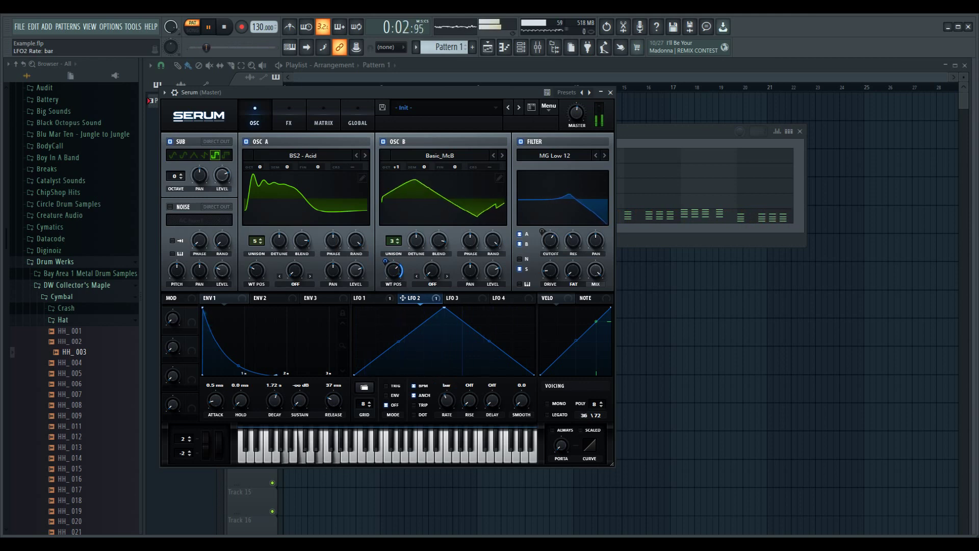
pyautogui.moveTo(447, 401); pyautogui.dragTo(447, 390)
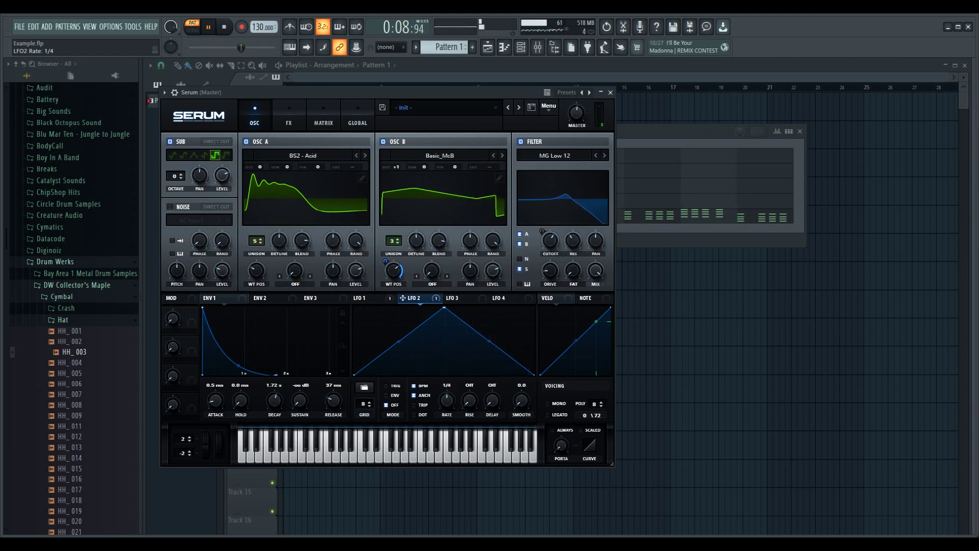
pyautogui.moveTo(447, 400); pyautogui.dragTo(446, 412)
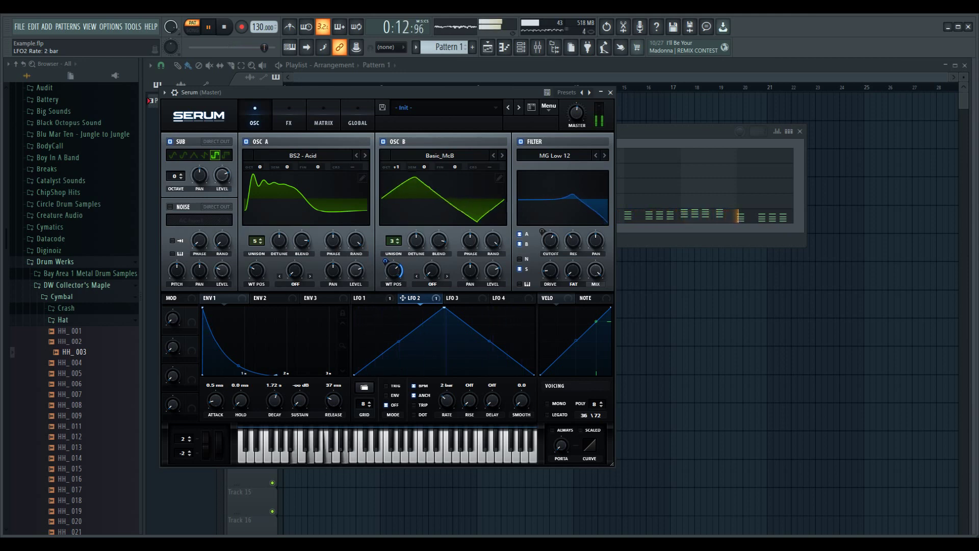
# - Refine oscillator B's wavetable modulation with position 89, LFO 2 amount 64 and LFO 2 rate 1/2, and close the synth with playback stopped
pyautogui.moveTo(393, 271); pyautogui.dragTo(394, 285)
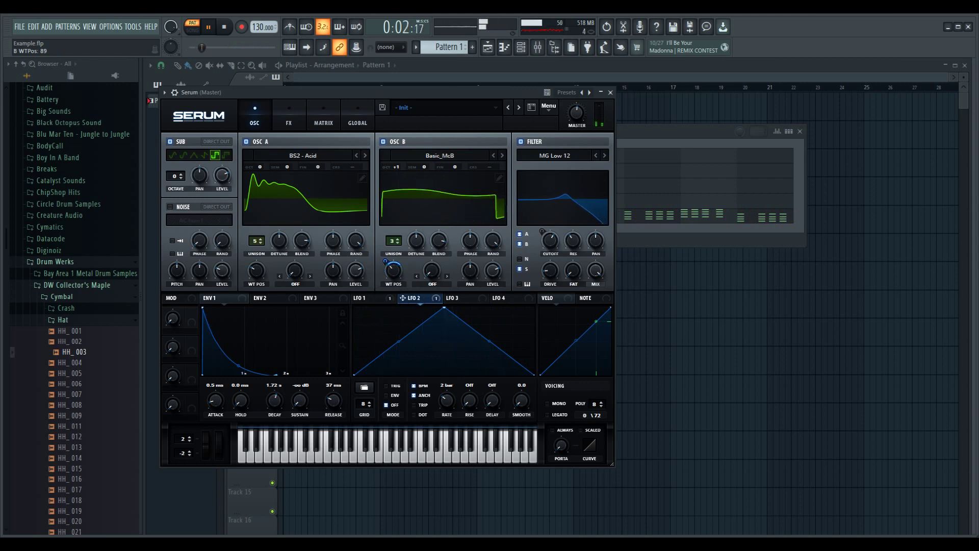
pyautogui.moveTo(385, 261); pyautogui.dragTo(386, 246)
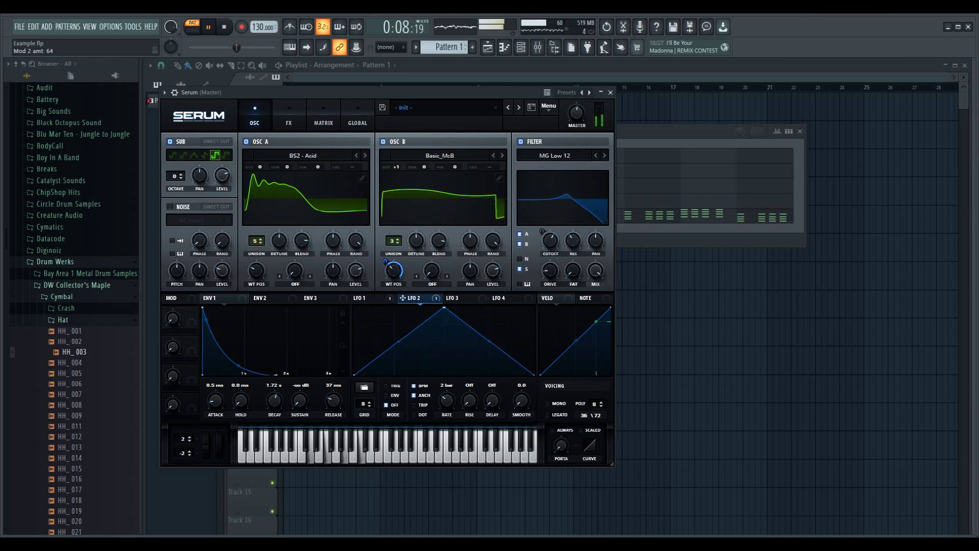
pyautogui.moveTo(447, 401); pyautogui.dragTo(447, 393)
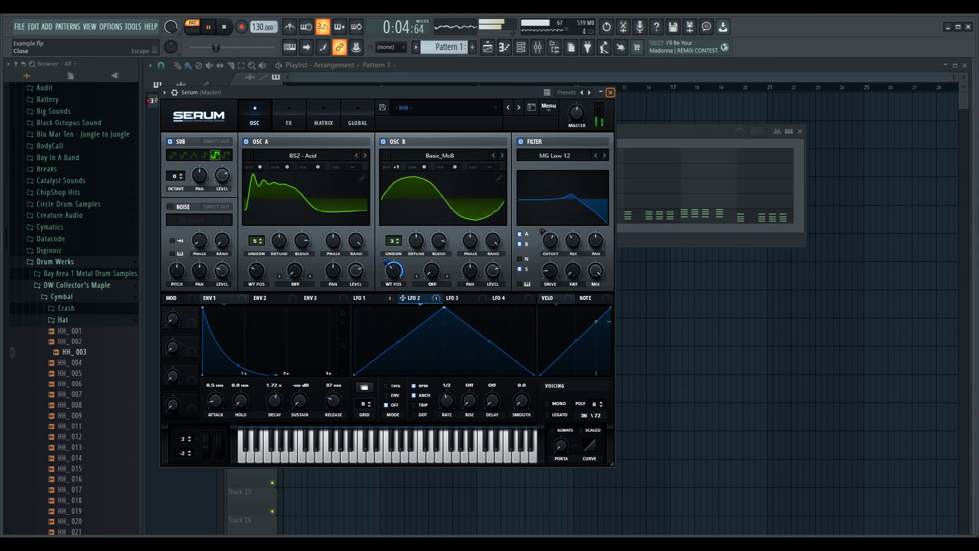
pyautogui.click(609, 92)
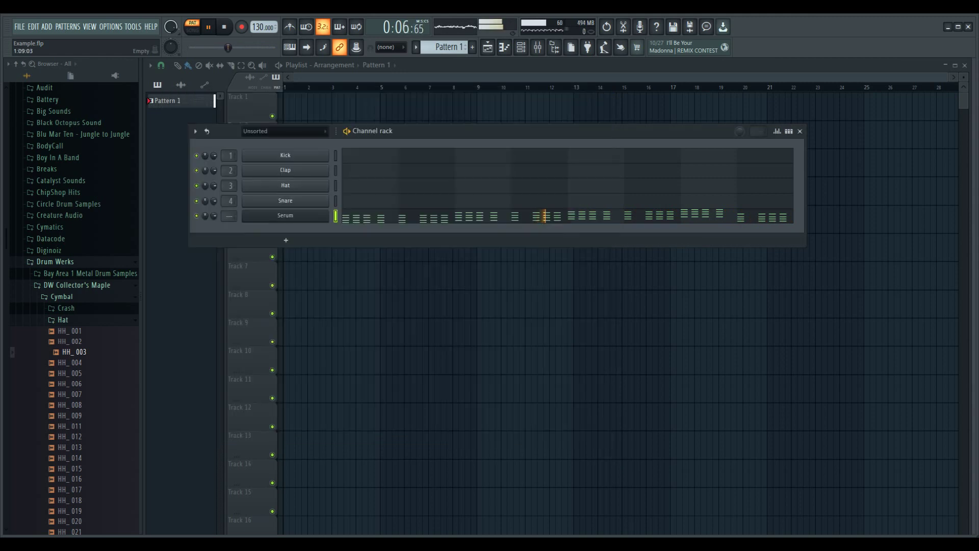
pyautogui.press('space')
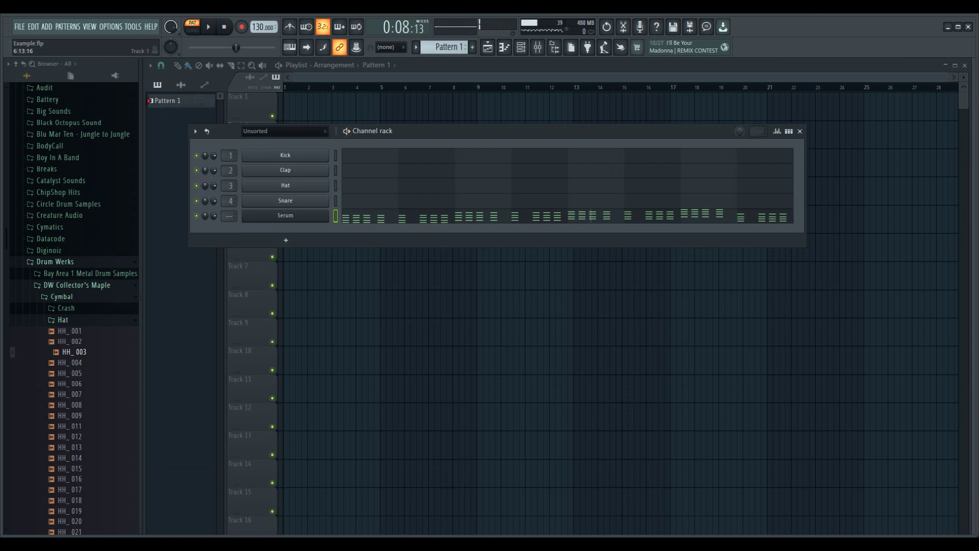
# - Browse the sample library to the Sub Kicks folder in Datacode's FOCUS Techno collection
pyautogui.click(55, 261)
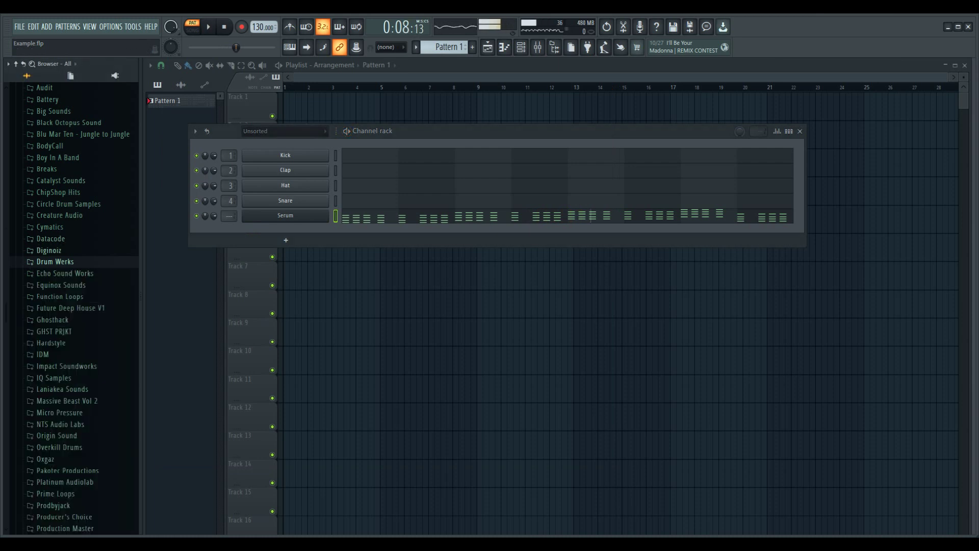
pyautogui.click(51, 238)
pyautogui.click(87, 250)
pyautogui.click(58, 285)
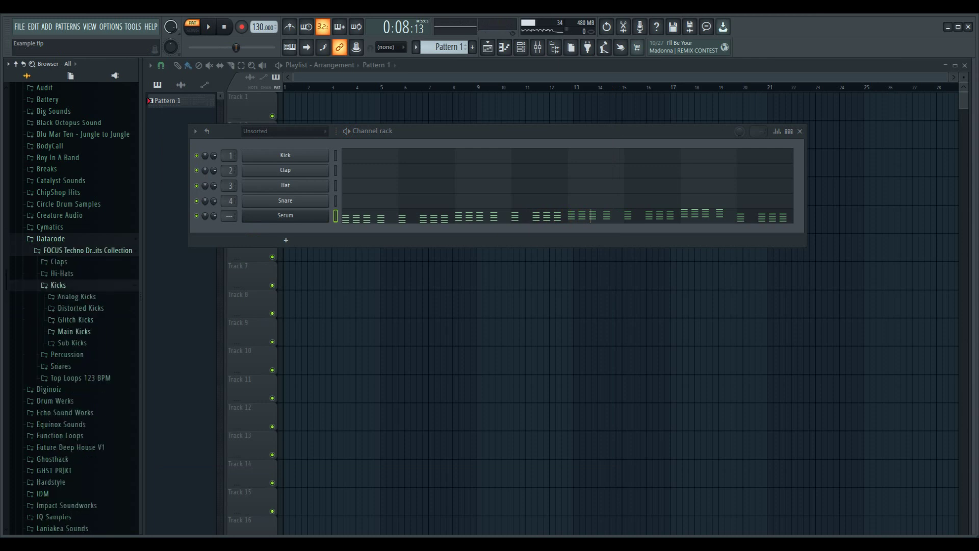
pyautogui.click(74, 331)
pyautogui.click(74, 330)
pyautogui.click(72, 342)
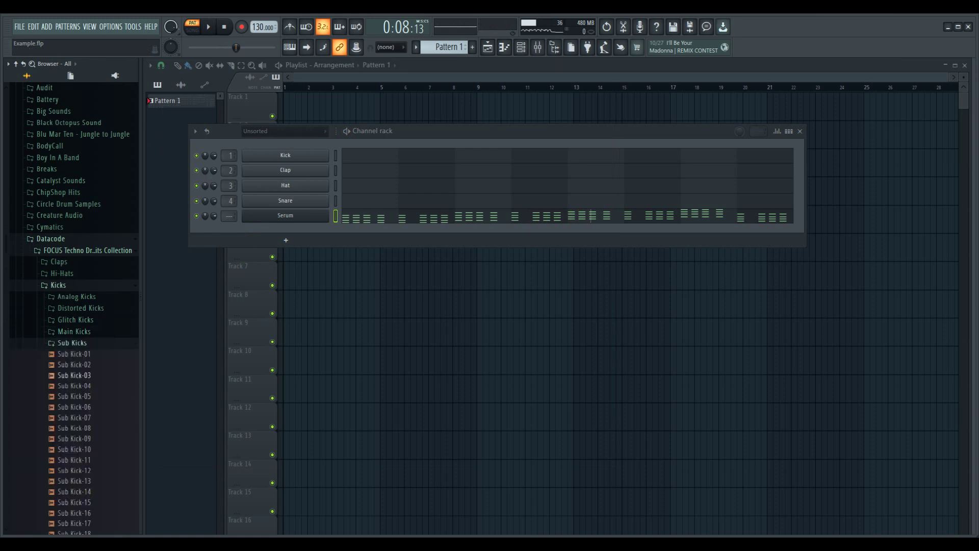
# - Audition several sub kick samples and load Sub Kick-05 into the Kick channel
pyautogui.click(74, 364)
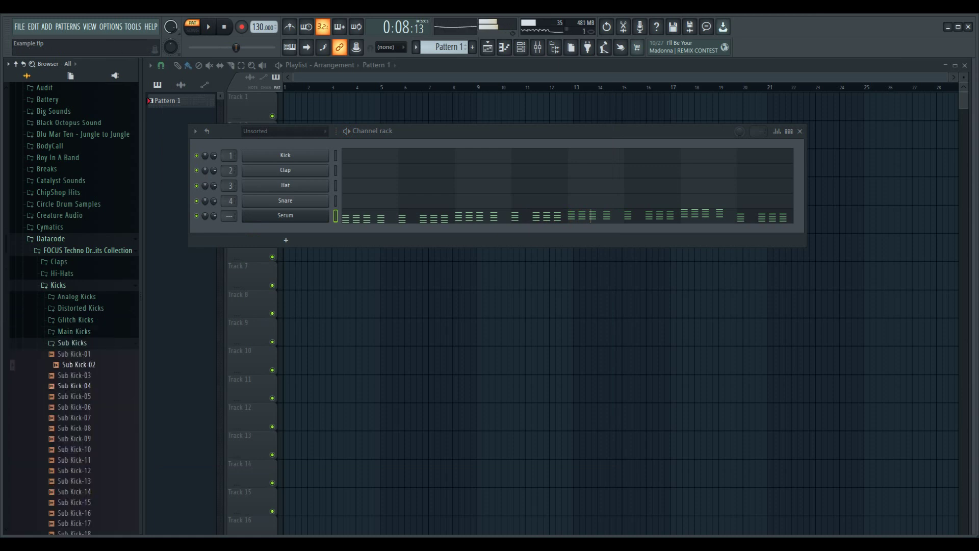
pyautogui.click(74, 386)
pyautogui.click(73, 396)
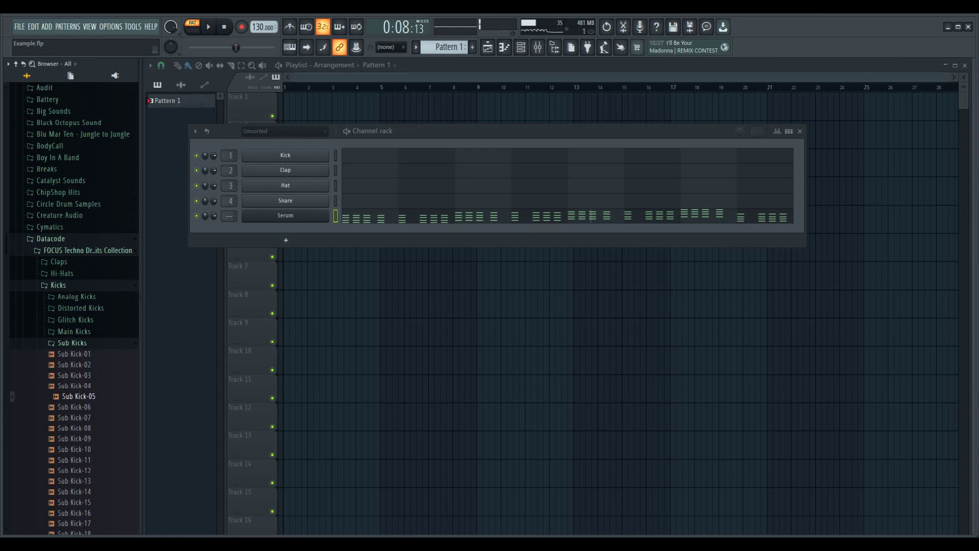
pyautogui.moveTo(79, 395); pyautogui.dragTo(292, 158)
# - Place four short C5 kick notes in the Sub Kick-05 piano roll, one on each beat of bar 1
pyautogui.press('F7')
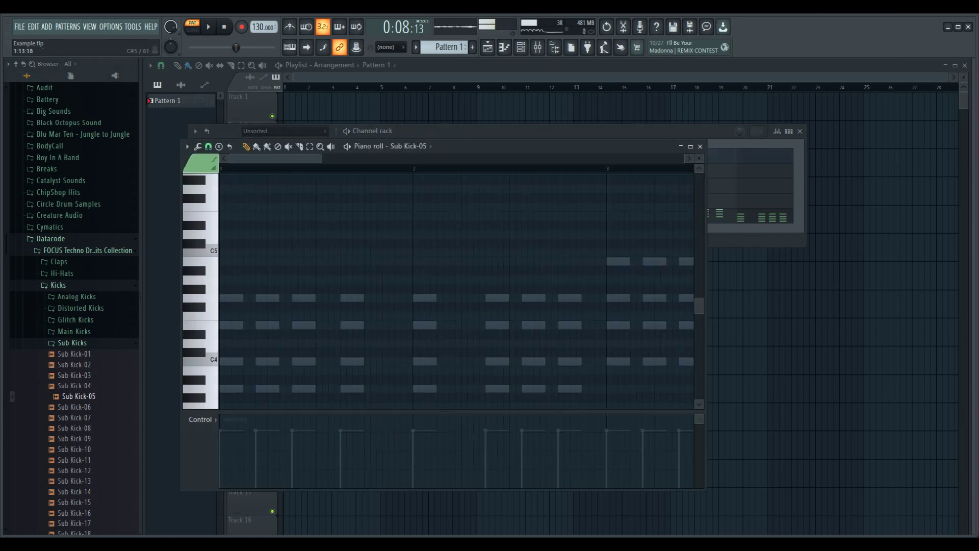
pyautogui.moveTo(284, 234)
pyautogui.mouseDown()
pyautogui.moveTo(225, 261)
pyautogui.moveTo(225, 252)
pyautogui.mouseUp()
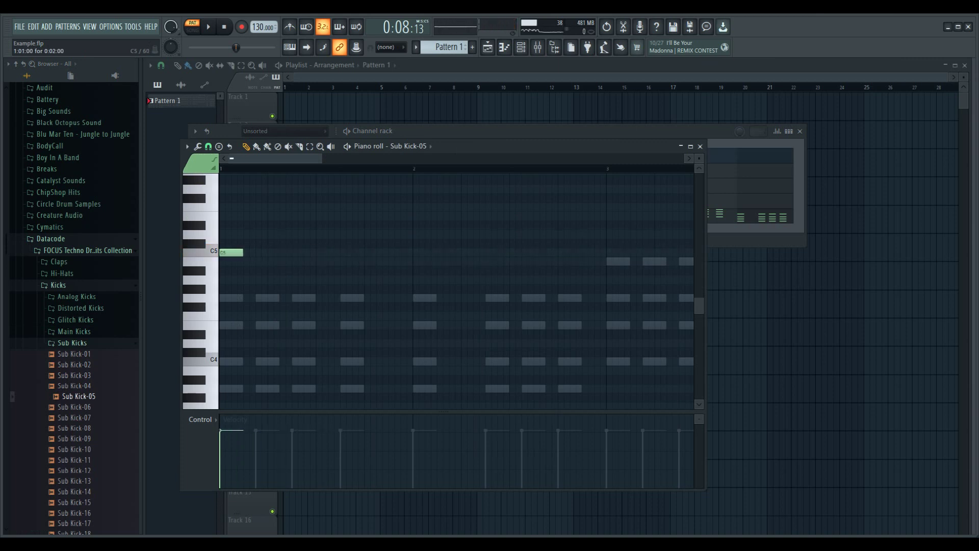
pyautogui.click(271, 252)
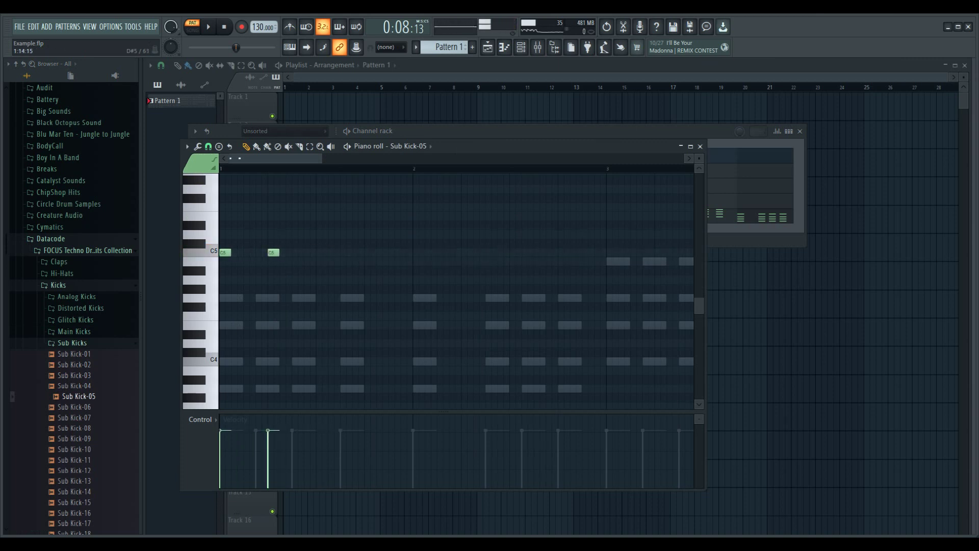
pyautogui.click(321, 252)
pyautogui.click(370, 252)
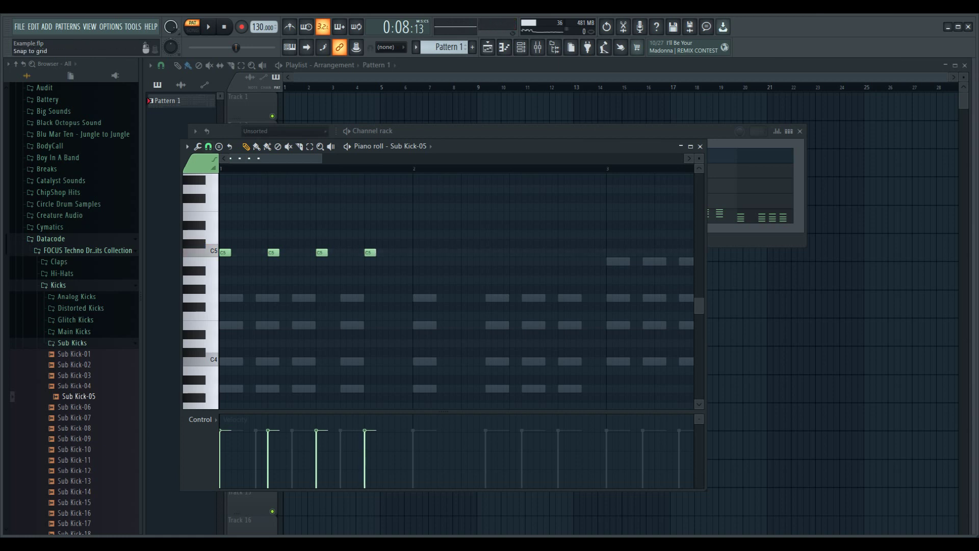
# - Duplicate the four kick notes and move the copies to the start of bar 2
pyautogui.click(186, 147)
pyautogui.moveTo(198, 168)
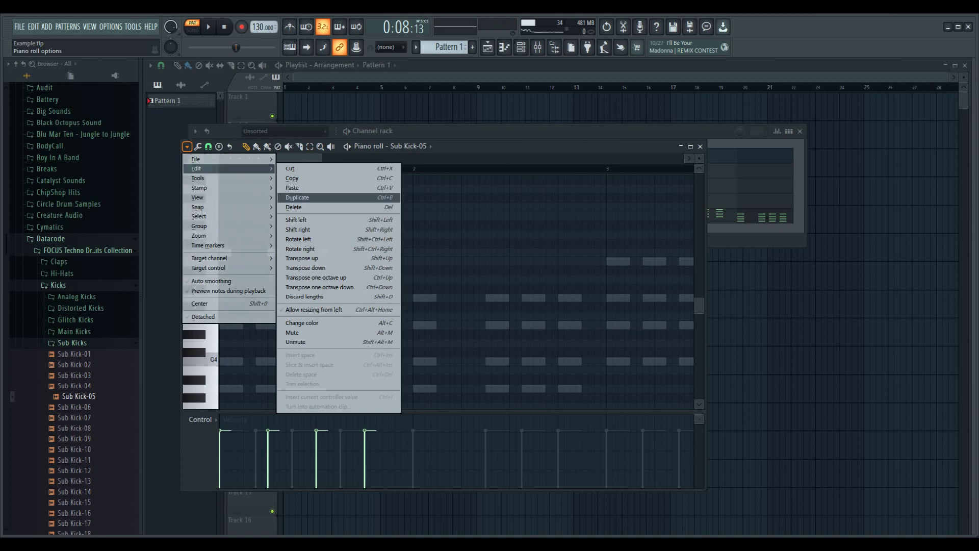
pyautogui.click(297, 197)
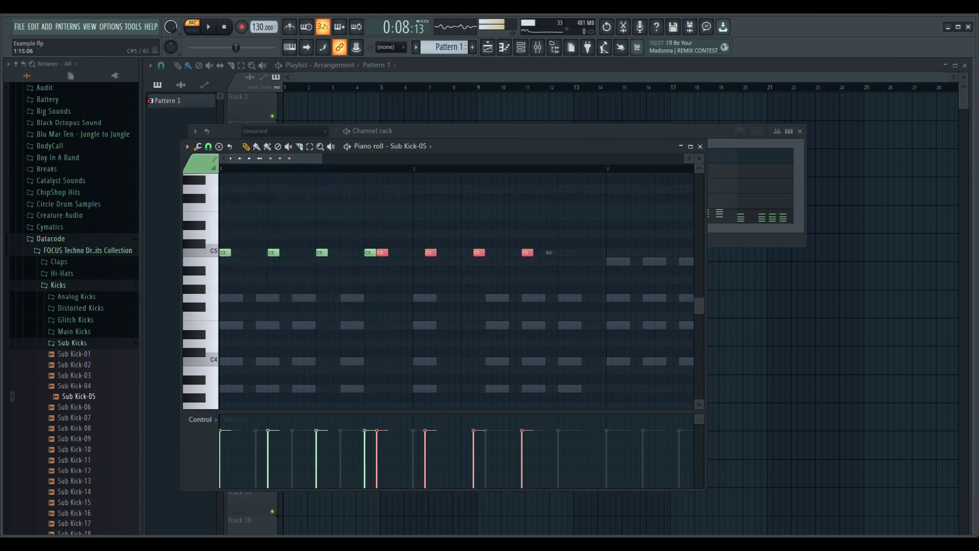
pyautogui.moveTo(382, 253); pyautogui.dragTo(419, 252)
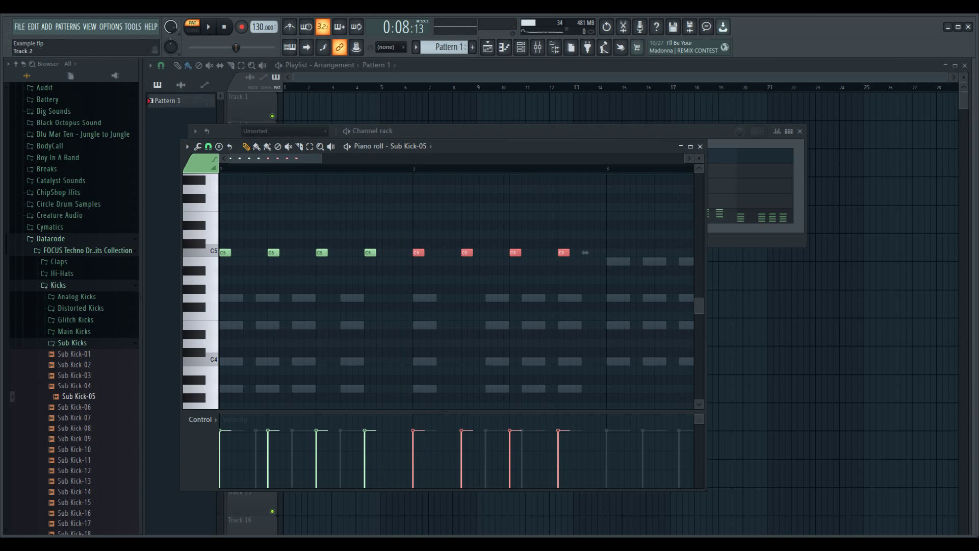
# - Copy the two bars of kick notes and align the copies with the beats of bars 3 and 4
pyautogui.click(187, 146)
pyautogui.moveTo(199, 168)
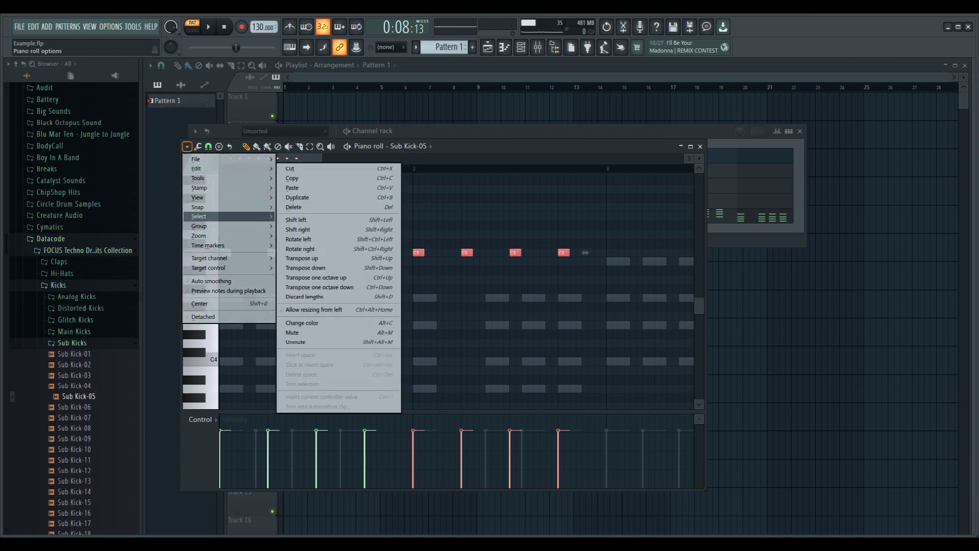
pyautogui.click(296, 216)
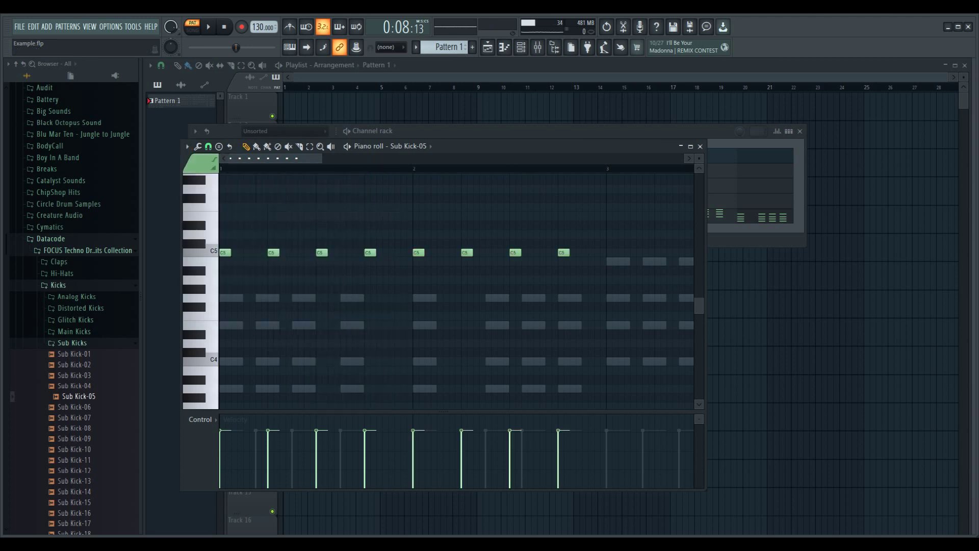
pyautogui.click(187, 147)
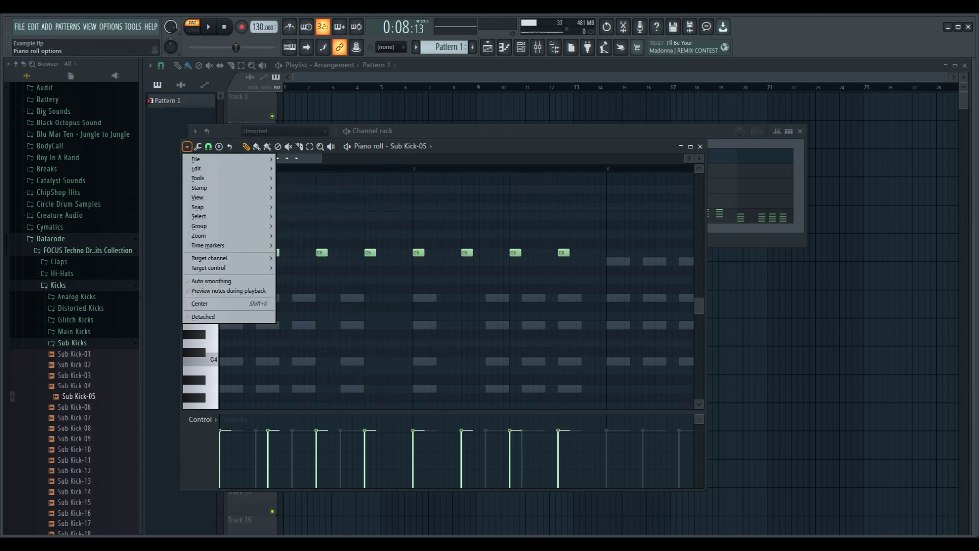
pyautogui.moveTo(230, 169)
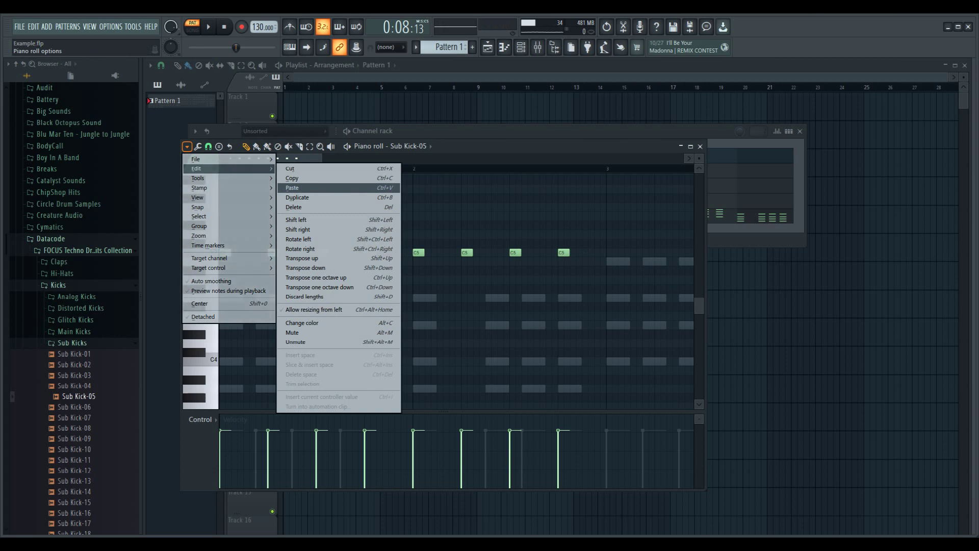
pyautogui.click(295, 188)
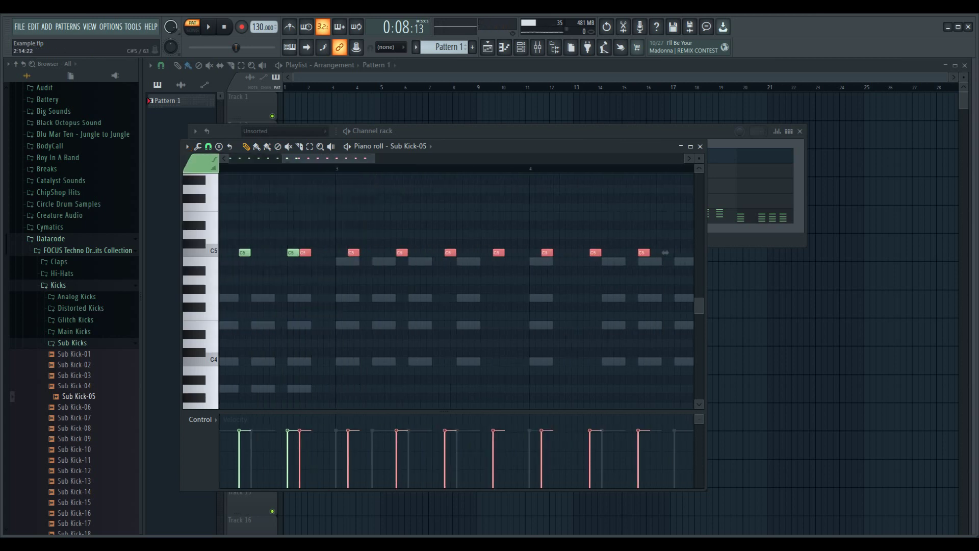
pyautogui.moveTo(305, 253); pyautogui.dragTo(341, 252)
pyautogui.click(292, 252)
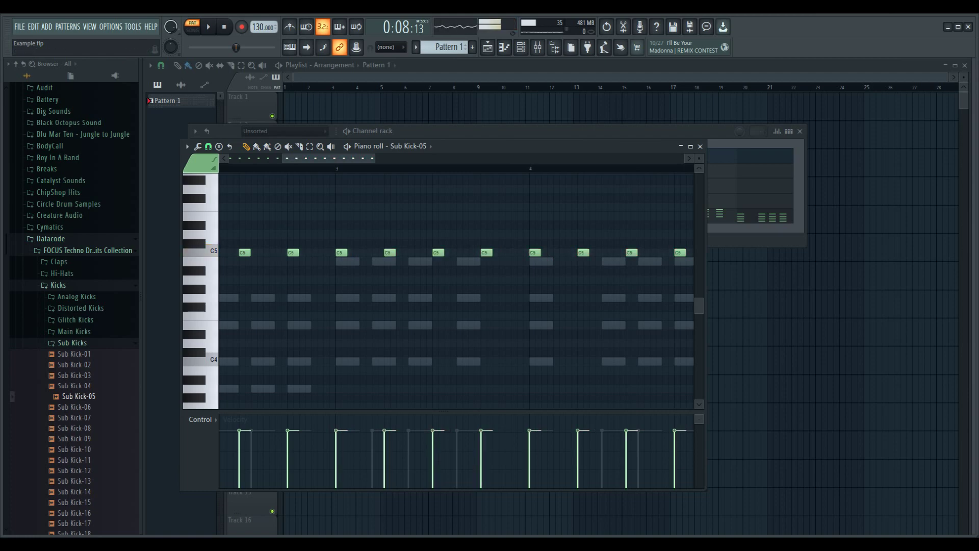
# - Duplicate the four bars of kick notes, align the copies with bars 5 to 8, and play the pattern from the channel rack view
pyautogui.click(187, 146)
pyautogui.moveTo(229, 168)
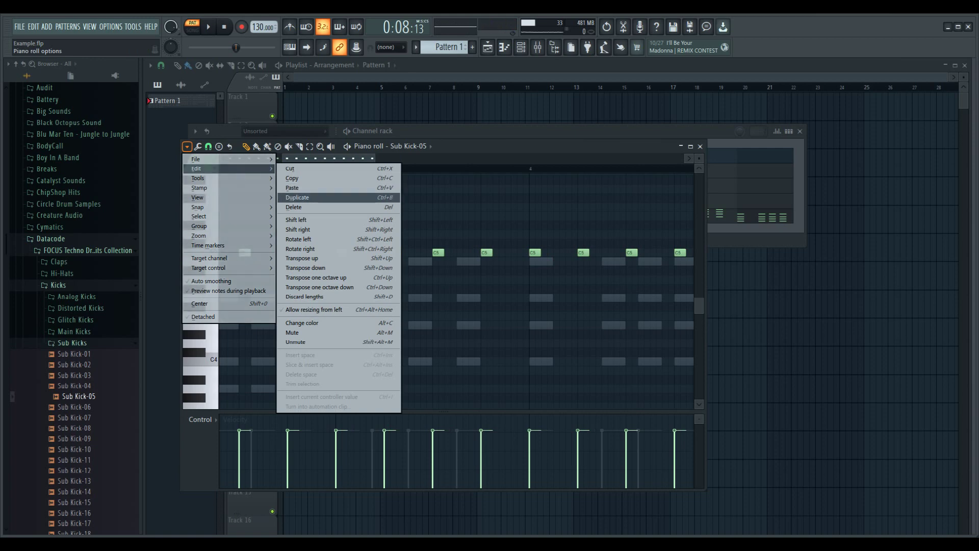
pyautogui.click(297, 197)
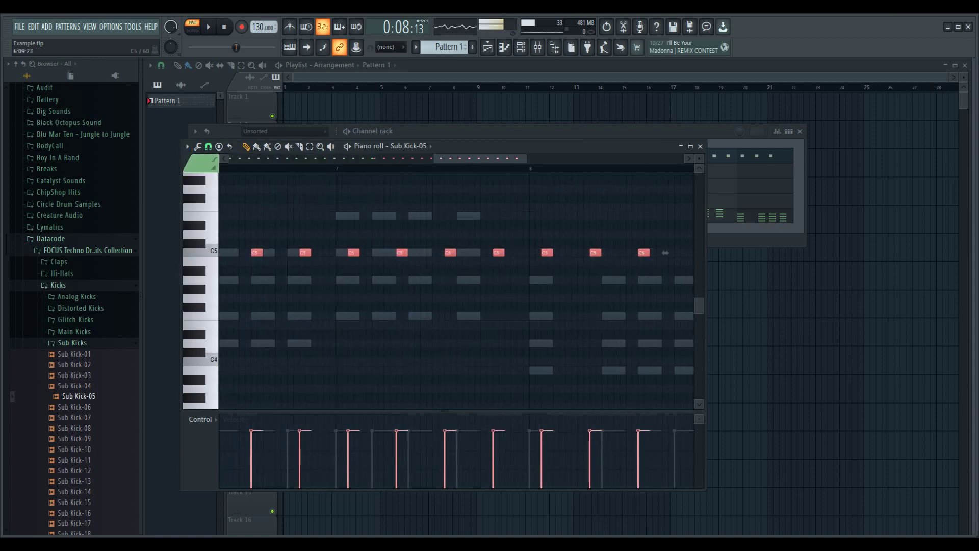
pyautogui.moveTo(665, 252); pyautogui.dragTo(701, 252)
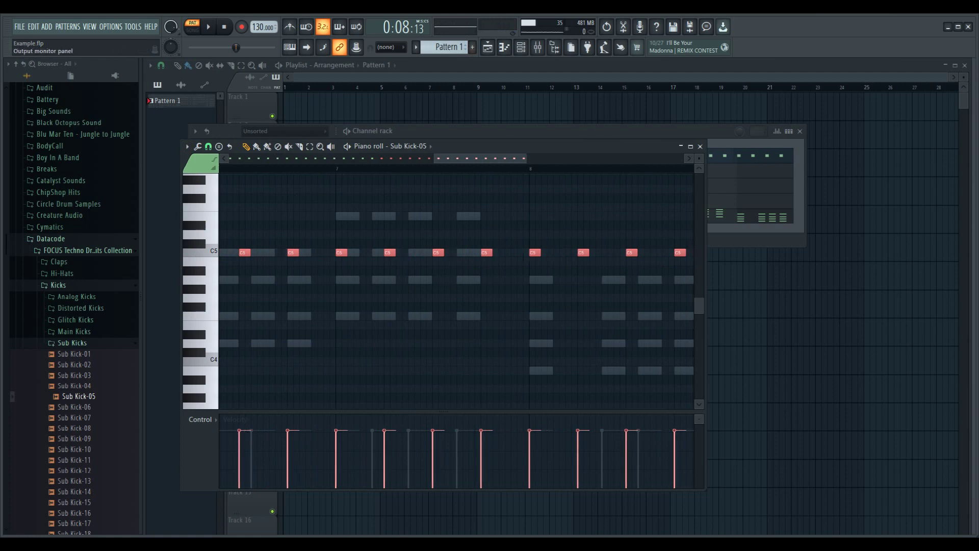
pyautogui.click(521, 47)
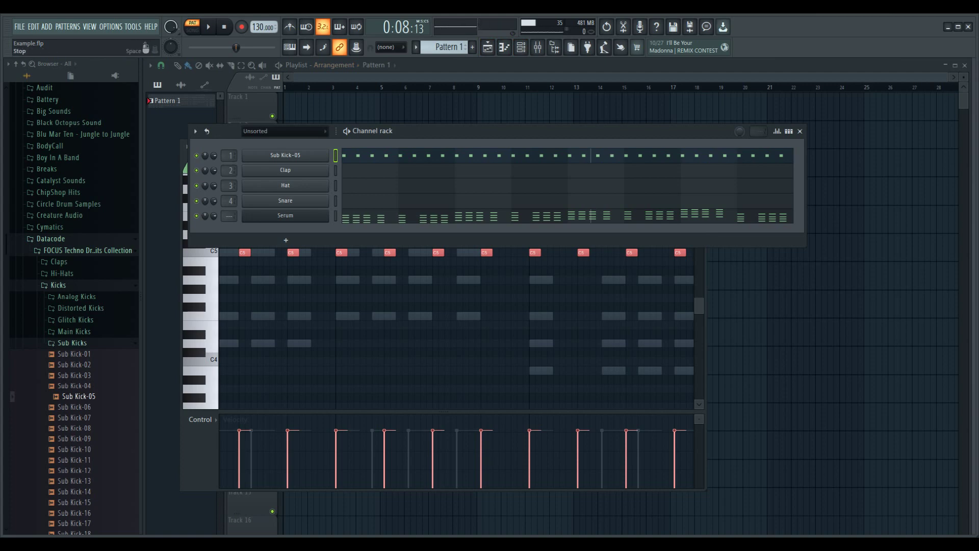
pyautogui.press('space')
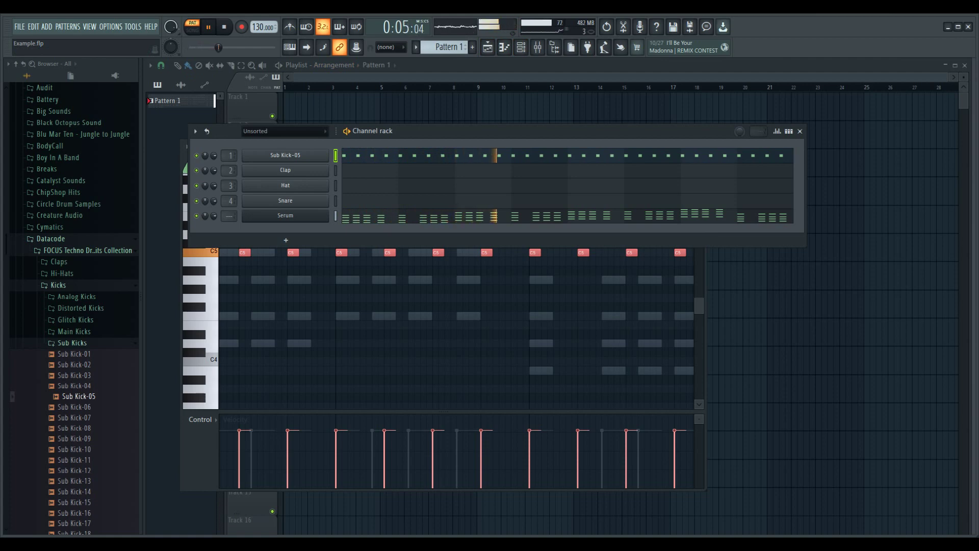
# - Find Clap-04 in the collection's Claps folder and load it into the Clap channel
pyautogui.click(58, 285)
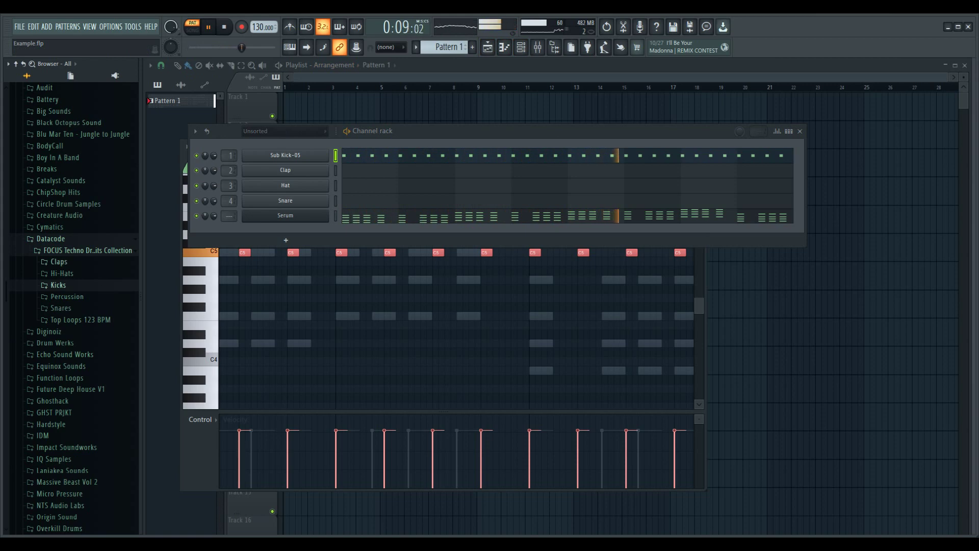
pyautogui.click(59, 261)
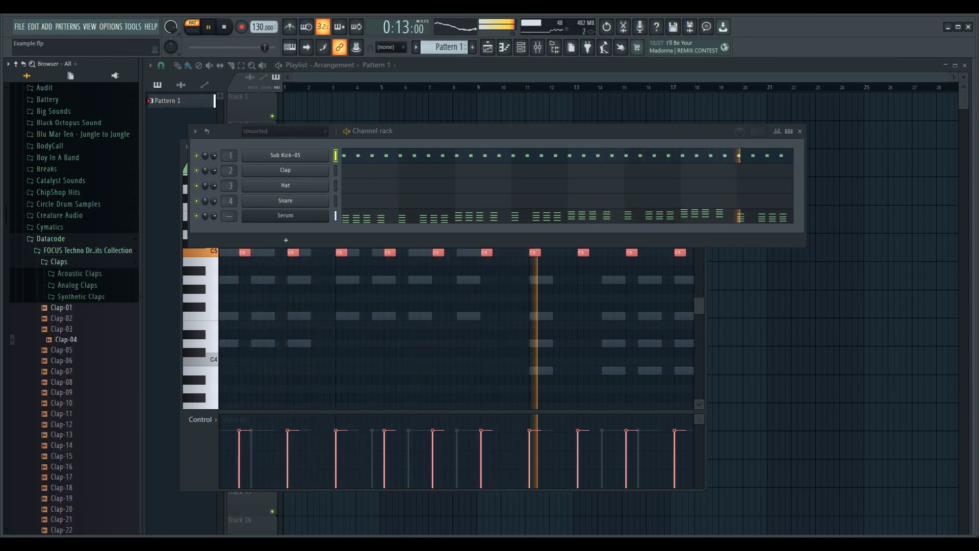
pyautogui.moveTo(67, 339); pyautogui.dragTo(289, 173)
# - Place C5 clap notes on beats 2 and 4 of all eight bars in the Clap-04 piano roll
pyautogui.click(392, 170)
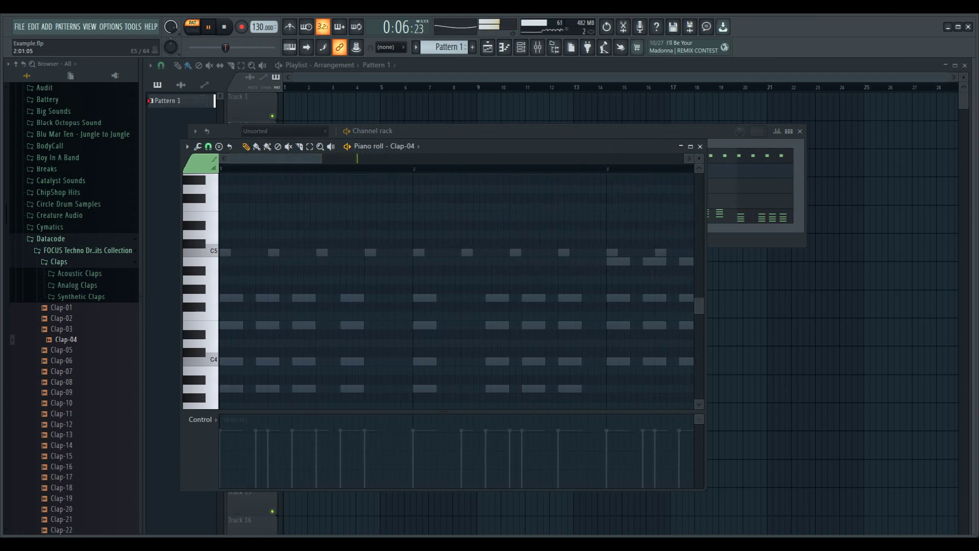
pyautogui.moveTo(274, 253); pyautogui.dragTo(270, 253)
pyautogui.click(370, 251)
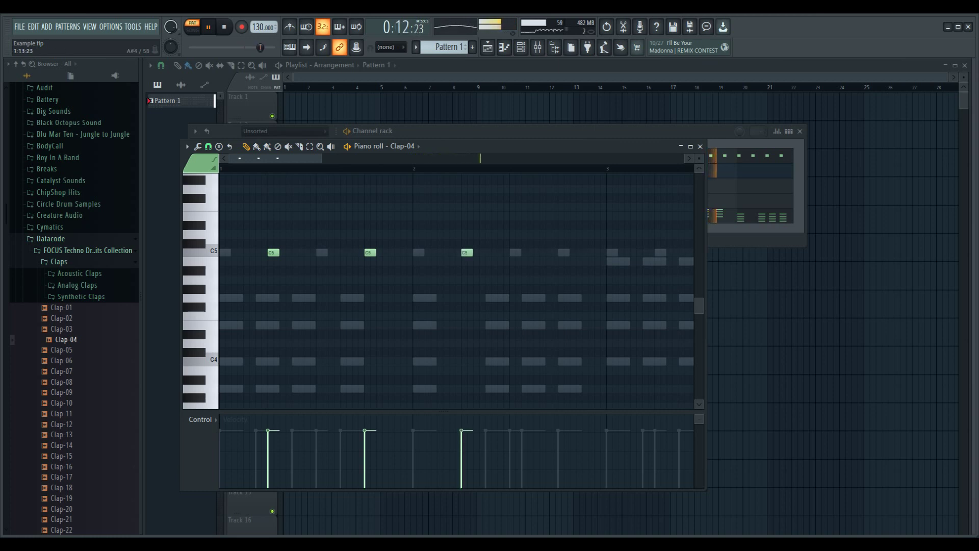
pyautogui.click(563, 252)
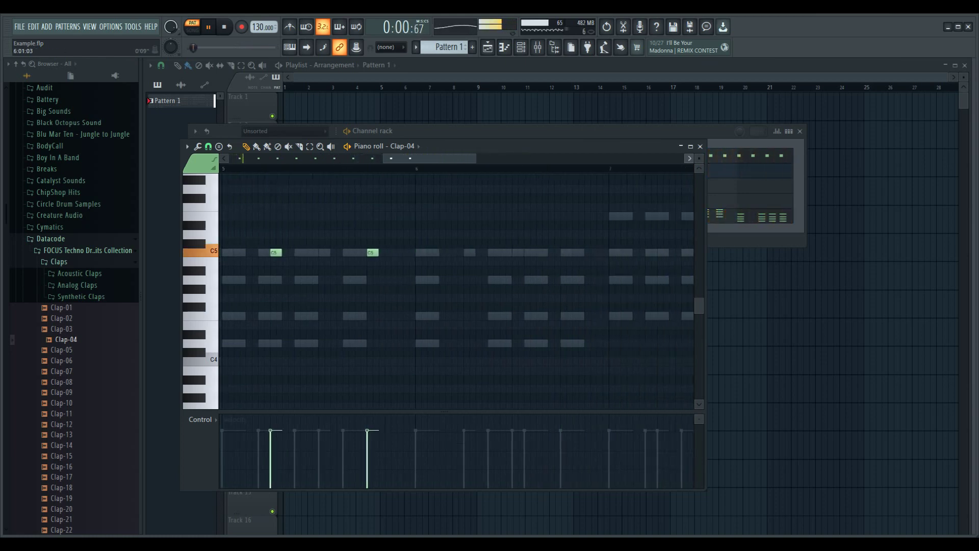
pyautogui.moveTo(389, 253); pyautogui.dragTo(382, 252)
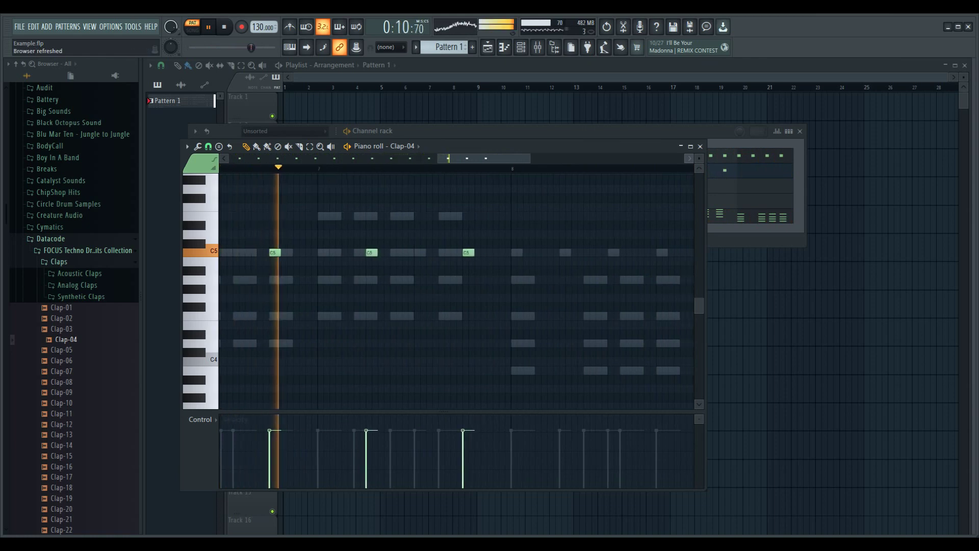
pyautogui.click(418, 252)
pyautogui.click(515, 252)
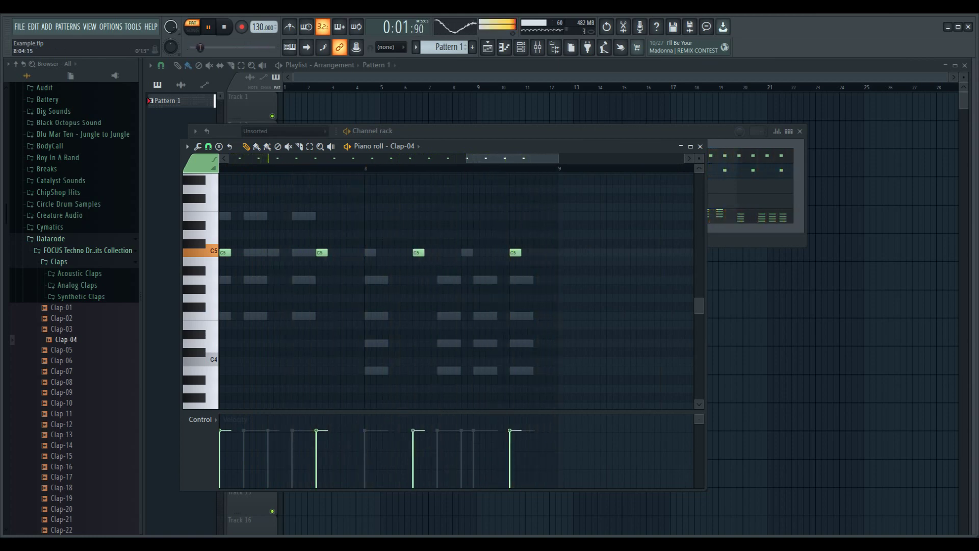
# - Find Open Hat-05 in the collection's Open Hi-Hats folder and load it into the Hat channel
pyautogui.moveTo(407, 130); pyautogui.dragTo(384, 172)
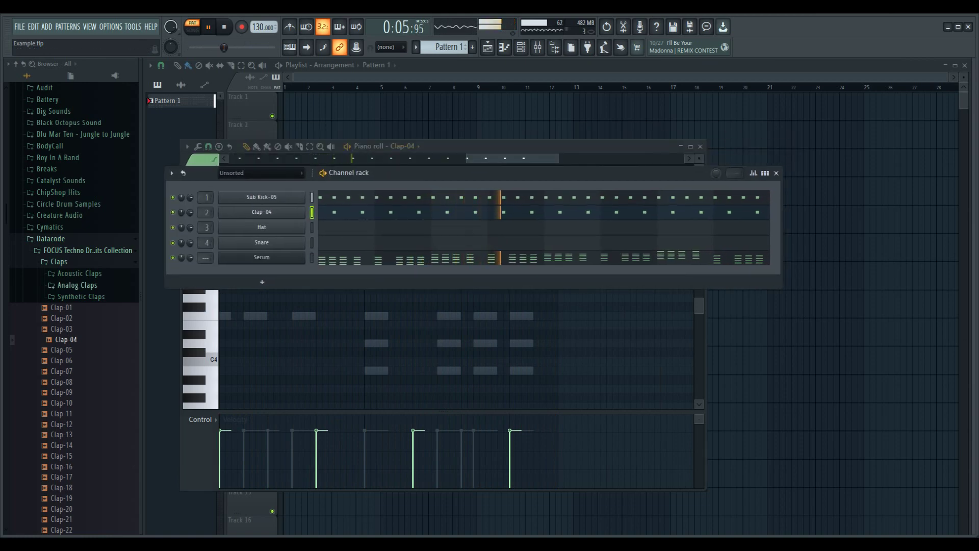
pyautogui.click(59, 262)
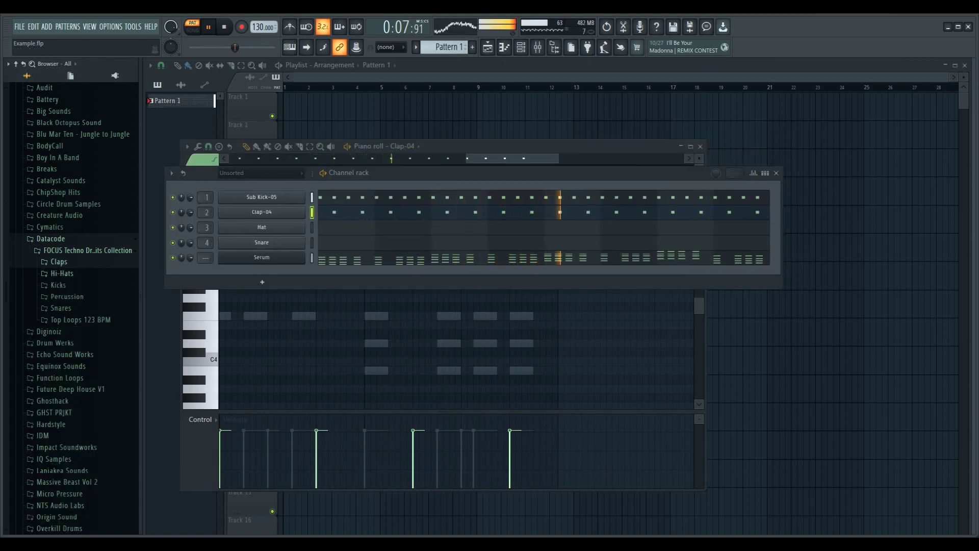
pyautogui.click(62, 274)
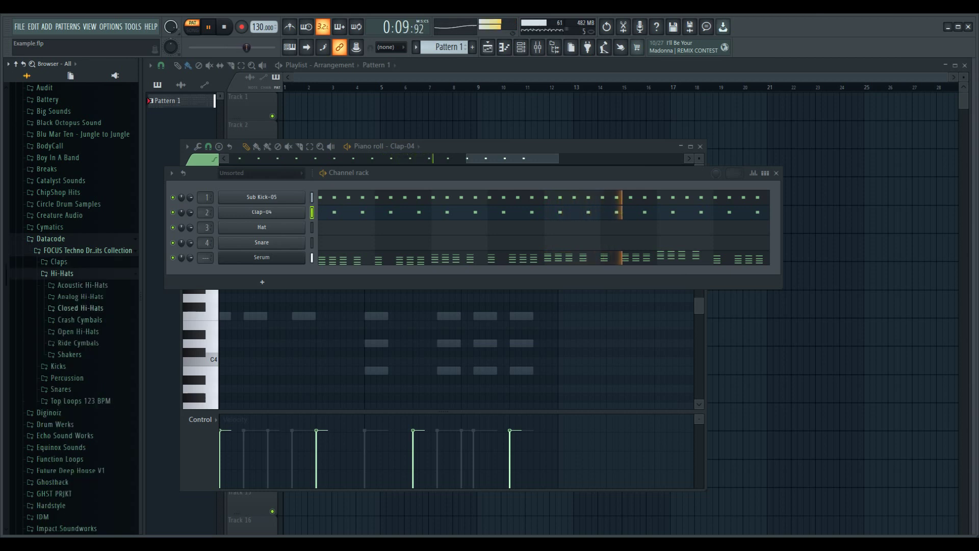
pyautogui.click(78, 332)
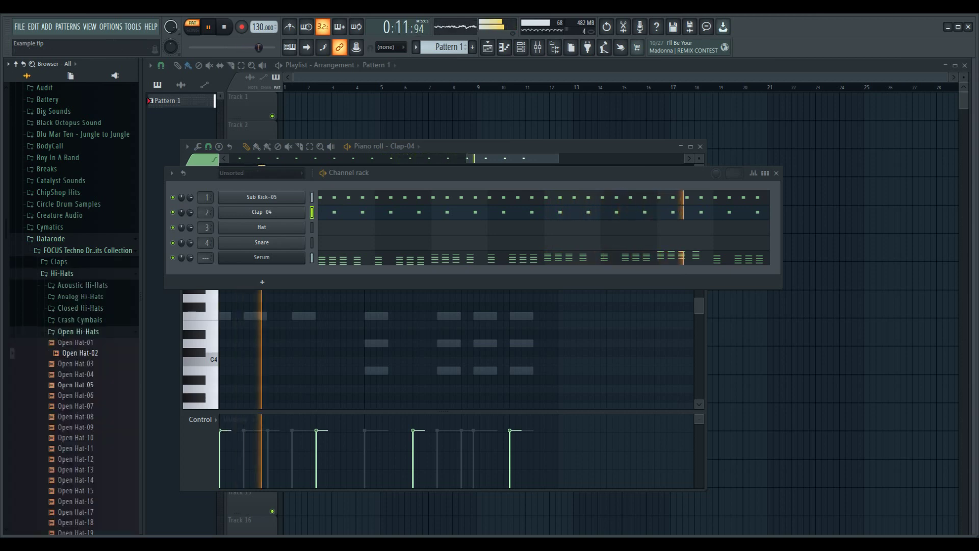
pyautogui.moveTo(76, 385); pyautogui.dragTo(255, 227)
# - Place C5 notes on the four offbeats of bar 1 in the Open Hat-05 piano roll, with lower velocity on the second and fourth
pyautogui.click(358, 226)
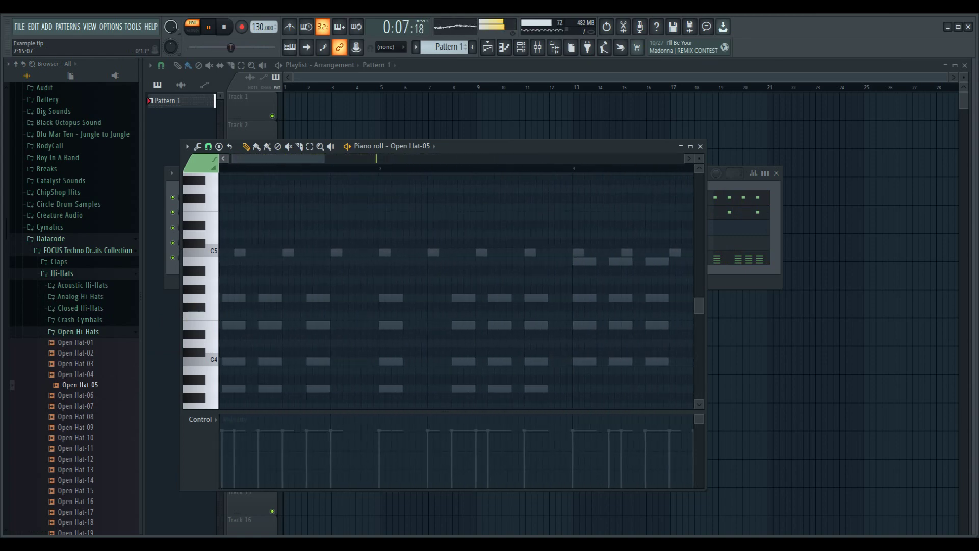
pyautogui.click(248, 253)
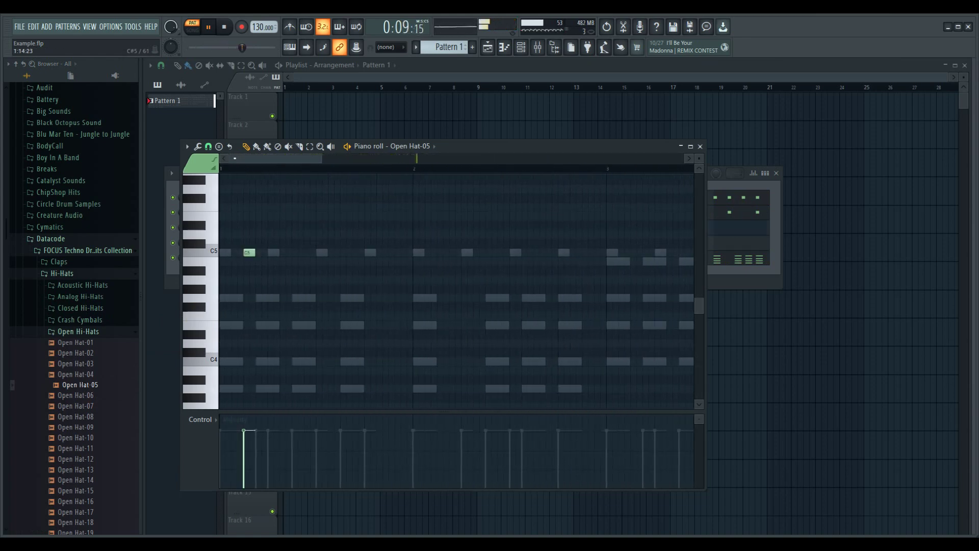
pyautogui.click(297, 252)
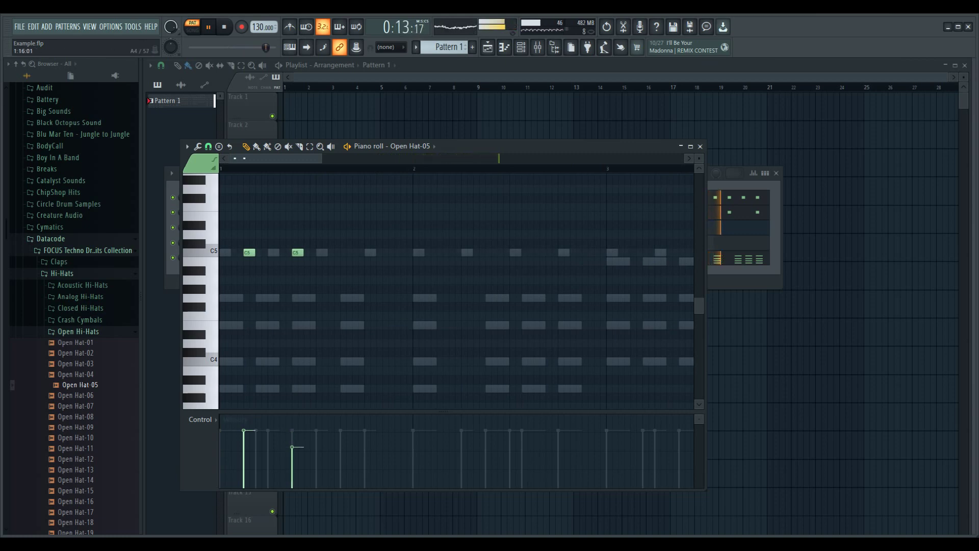
pyautogui.click(395, 252)
pyautogui.press('space')
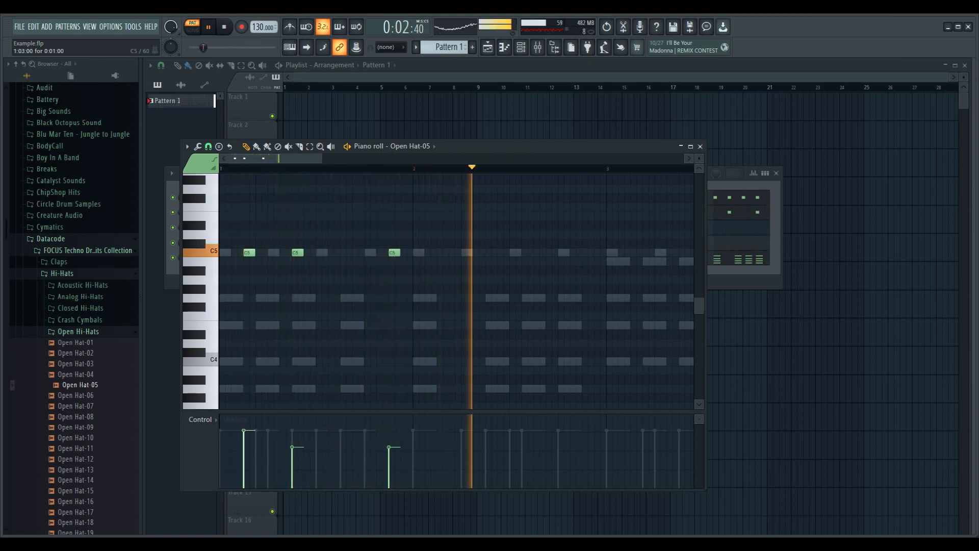
pyautogui.click(346, 252)
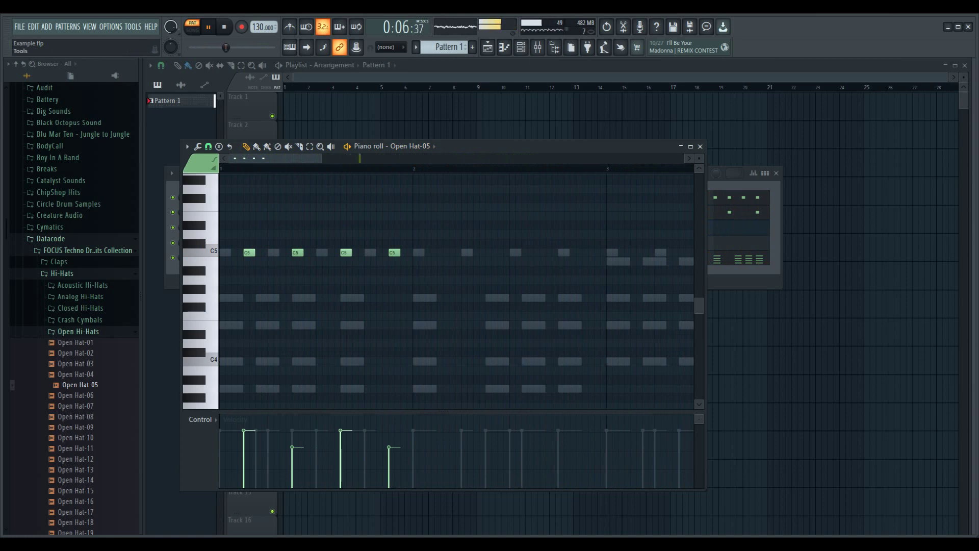
# - Duplicate the bar 1 open-hat notes, align the copies with the offbeats of bar 2, and restart playback
pyautogui.click(187, 146)
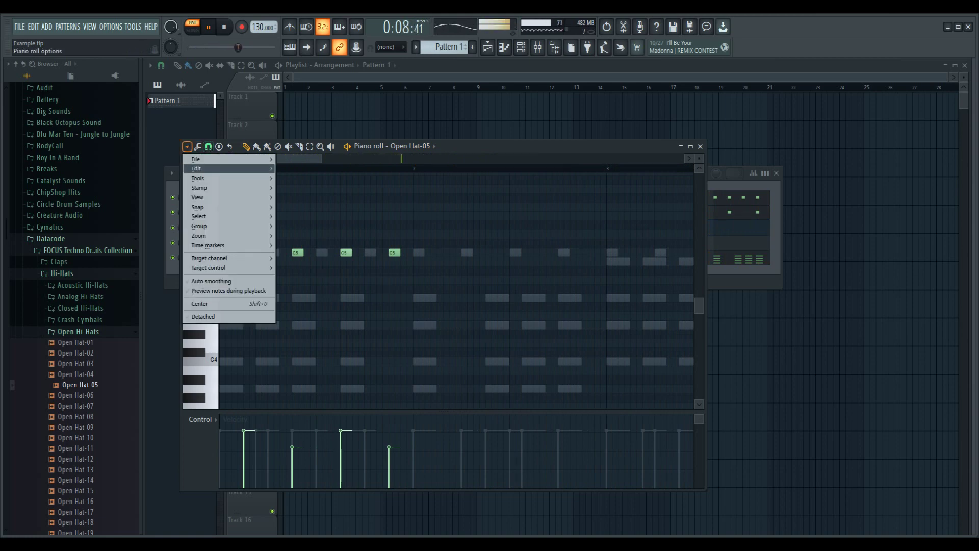
pyautogui.moveTo(197, 168)
pyautogui.click(297, 197)
pyautogui.click(298, 197)
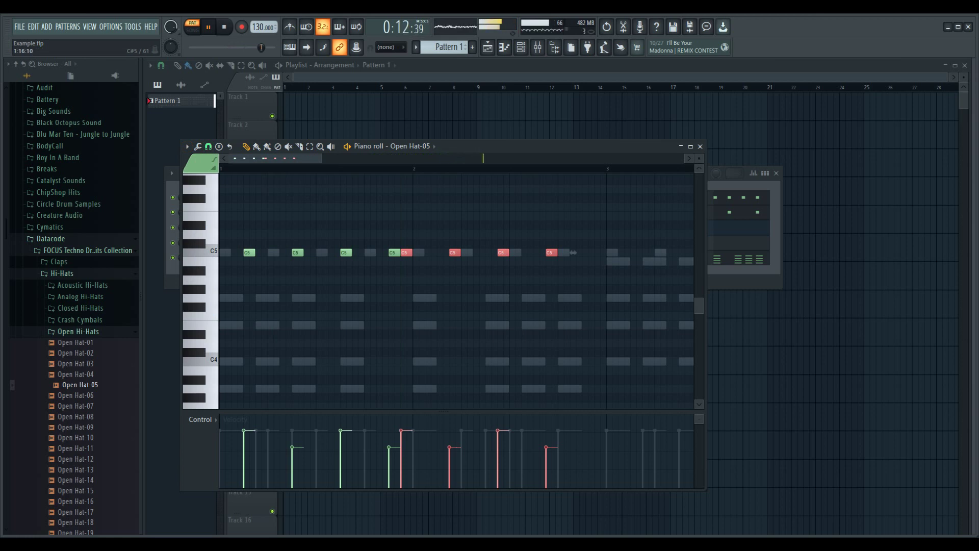
pyautogui.moveTo(573, 252); pyautogui.dragTo(609, 252)
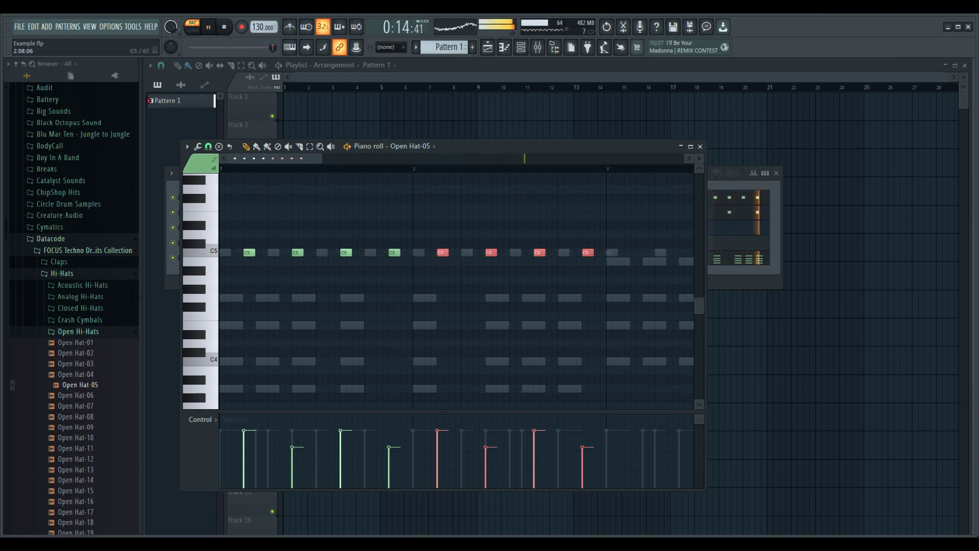
pyautogui.press('space')
pyautogui.press('space')
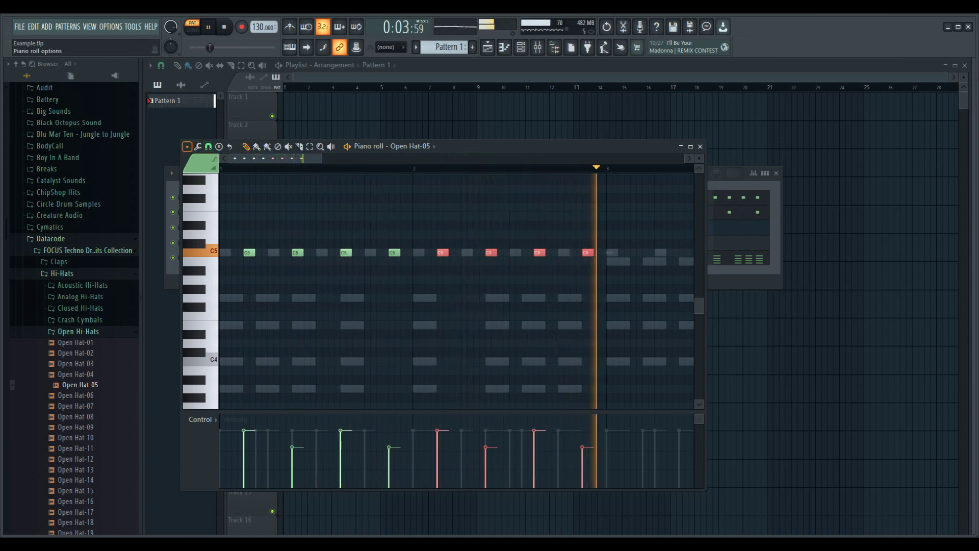
# - Duplicate the two bars of open-hat notes, align the copies with the offbeats of bars 3 and 4, and deselect them
pyautogui.click(187, 147)
pyautogui.moveTo(215, 169)
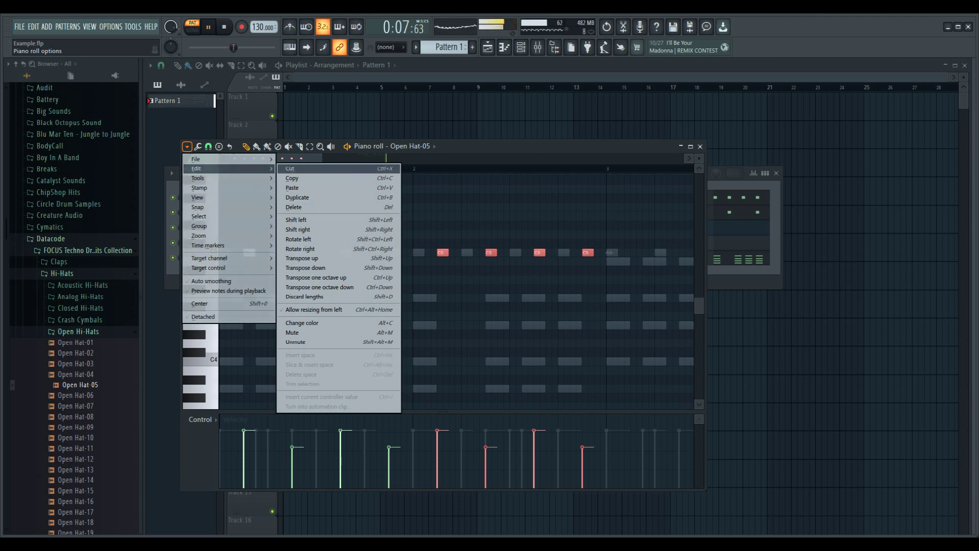
pyautogui.press('Escape')
pyautogui.hotkey('ctrl', 'd')
pyautogui.click(186, 146)
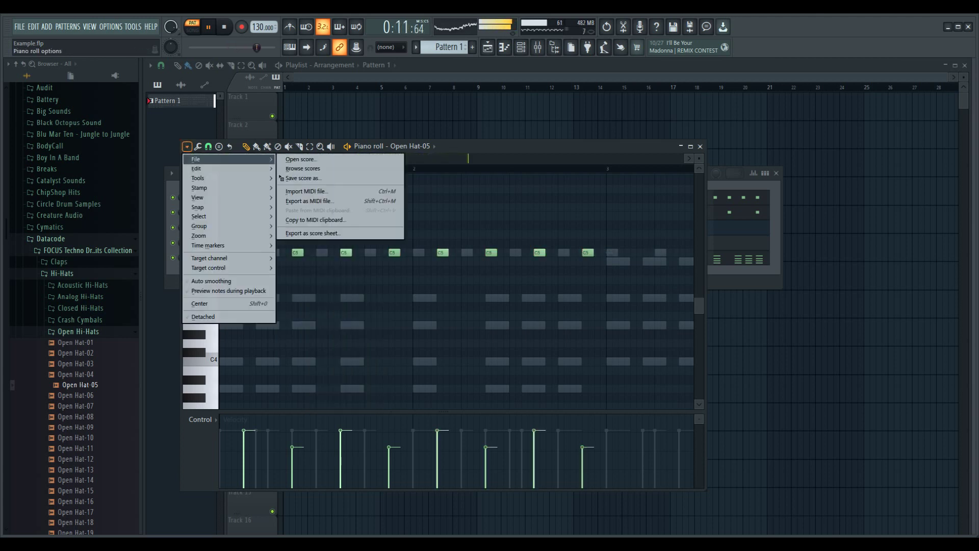
pyautogui.click(297, 198)
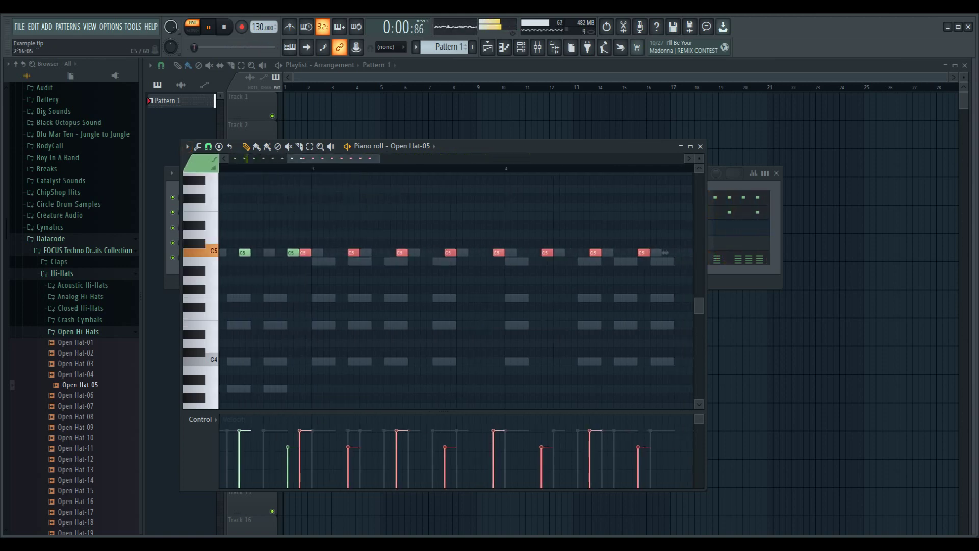
pyautogui.moveTo(301, 252); pyautogui.dragTo(338, 252)
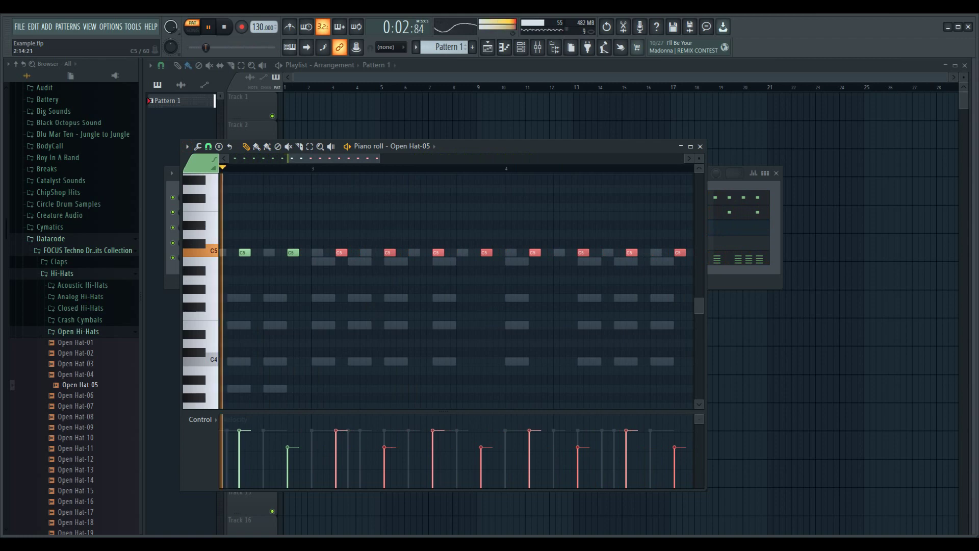
pyautogui.hotkey('ctrl', 'd')
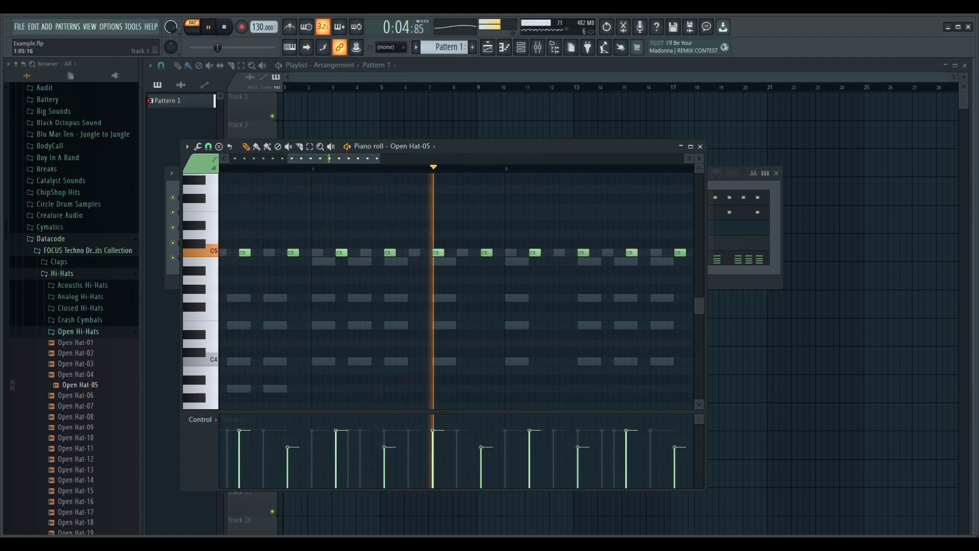
# - Duplicate the four bars of open-hat notes, align the copies with the offbeats of bars 5 to 8, and stop playback
pyautogui.click(186, 146)
pyautogui.moveTo(215, 168)
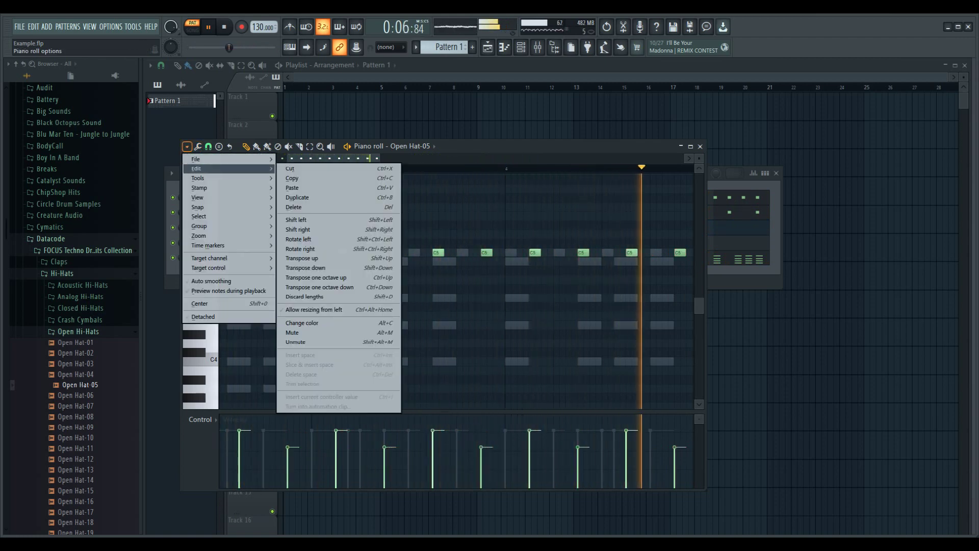
pyautogui.click(301, 198)
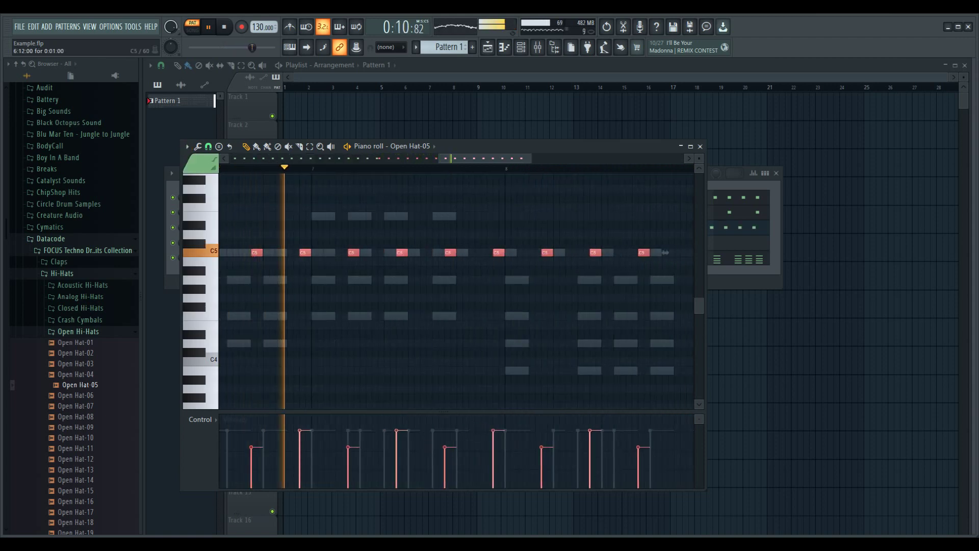
pyautogui.hotkey('shift', 'Right')
pyautogui.hotkey('shift', 'Right')
pyautogui.hotkey('shift', 'Right')
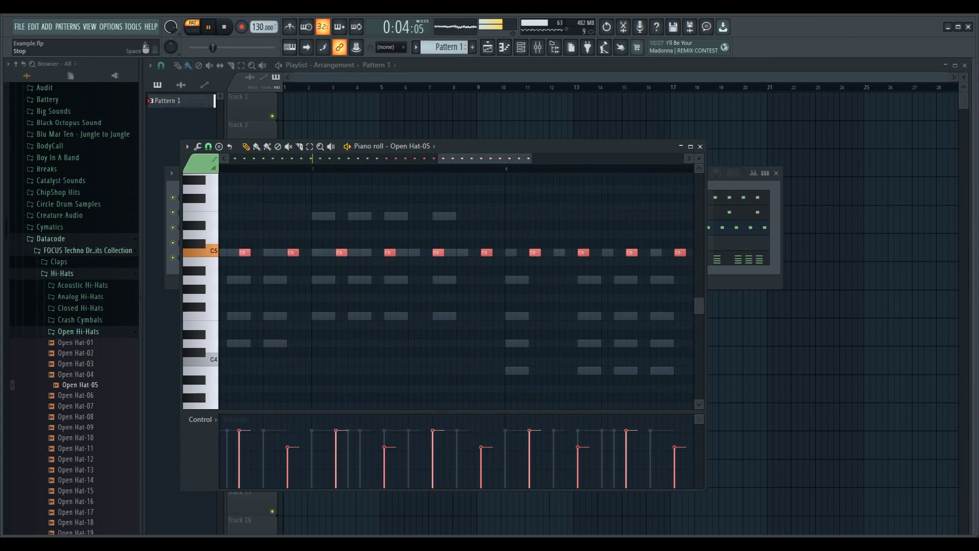
pyautogui.press('space')
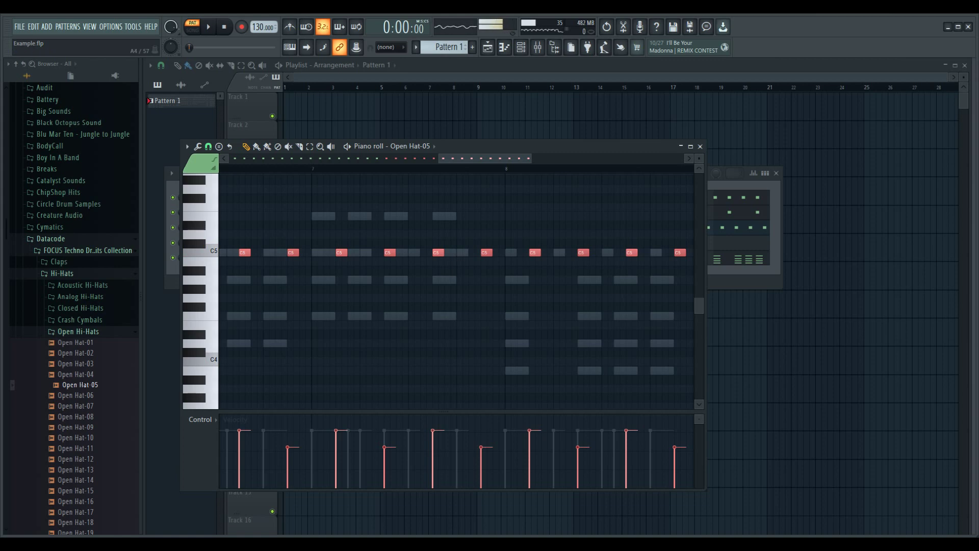
# - Open the Serum channel's synth and review its LFO 1, modulation matrix and effects settings
pyautogui.press('F6')
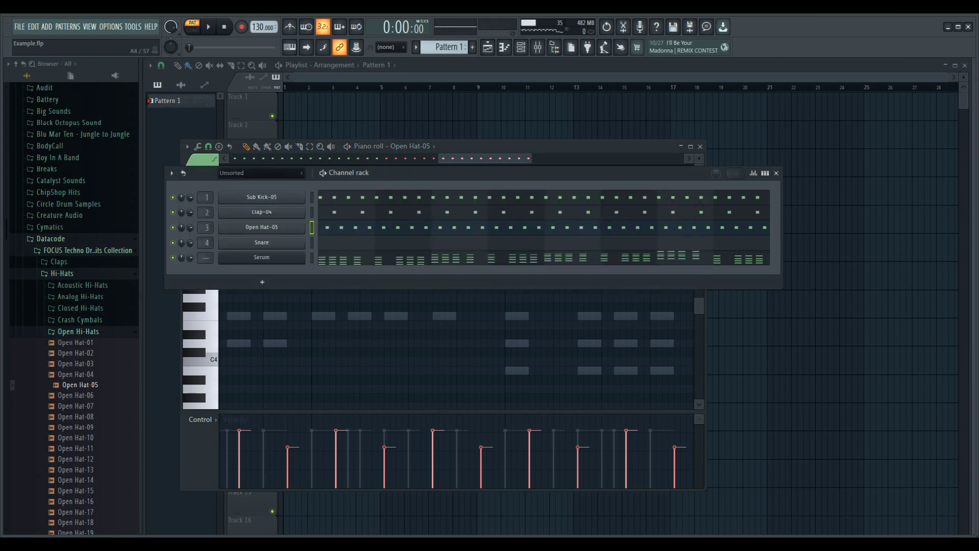
pyautogui.click(275, 258)
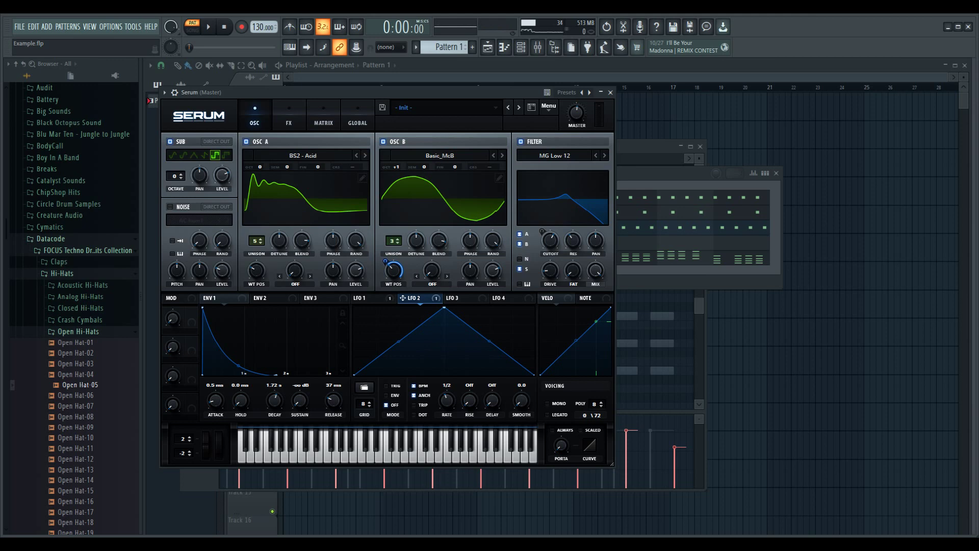
pyautogui.click(363, 297)
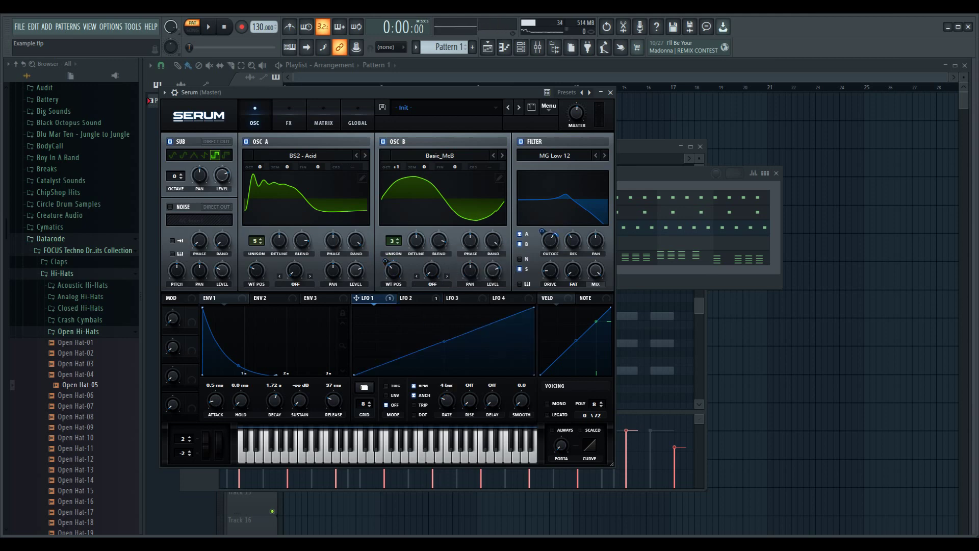
pyautogui.click(323, 116)
pyautogui.click(288, 115)
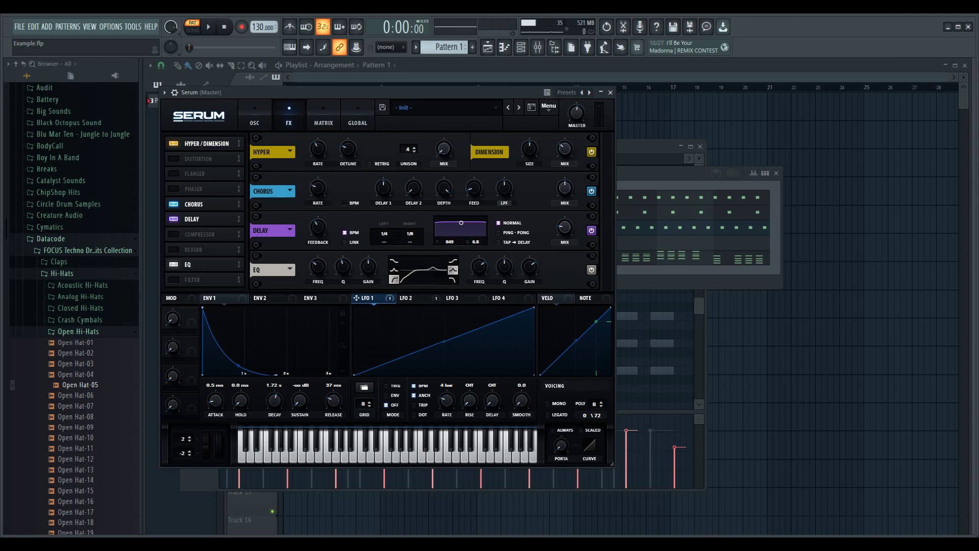
# - Bring up the channel rack and play the pattern to hear the synth with the drums, then stop playback
pyautogui.click(520, 47)
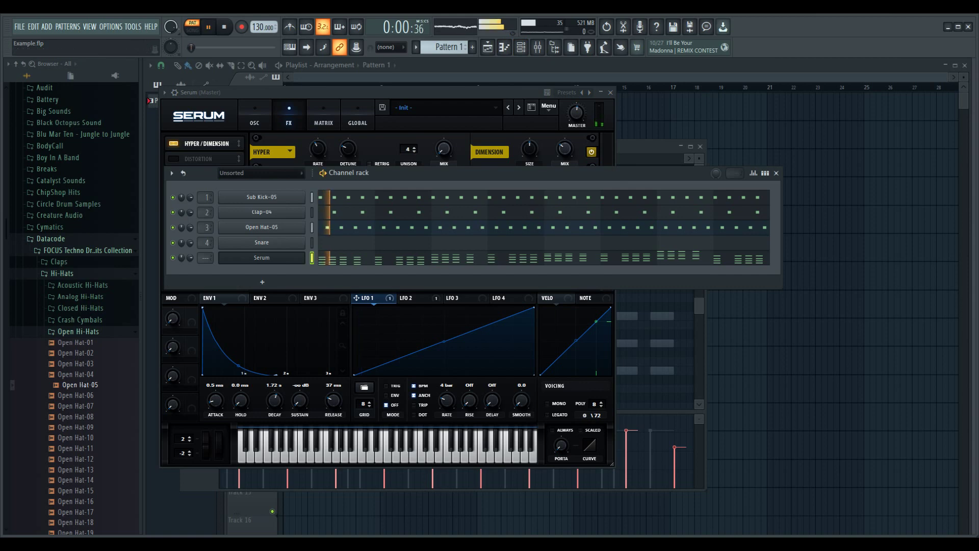
pyautogui.press('space')
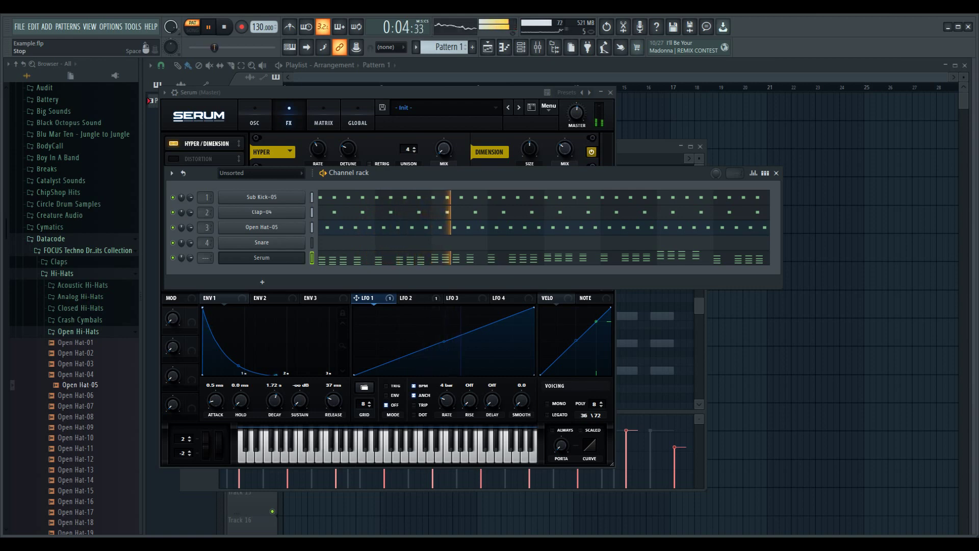
pyautogui.press('space')
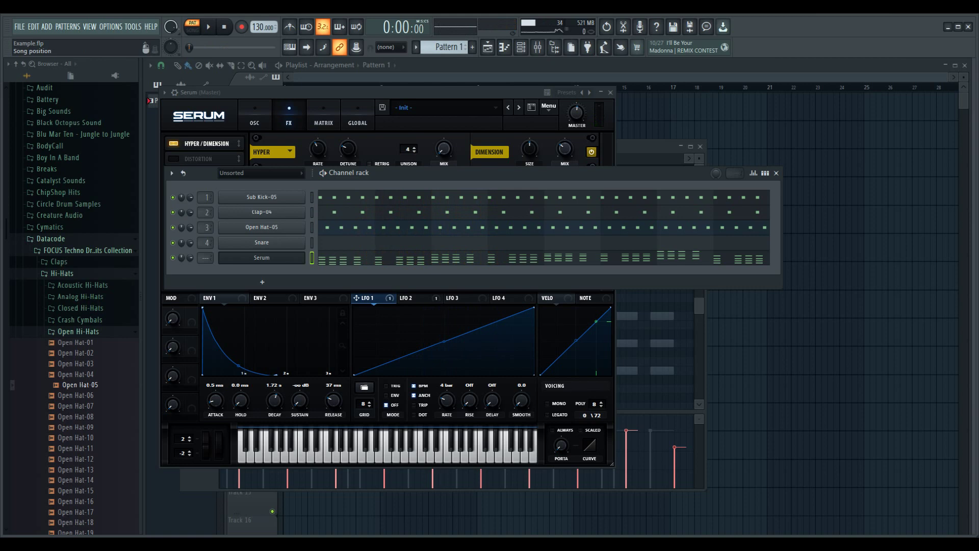